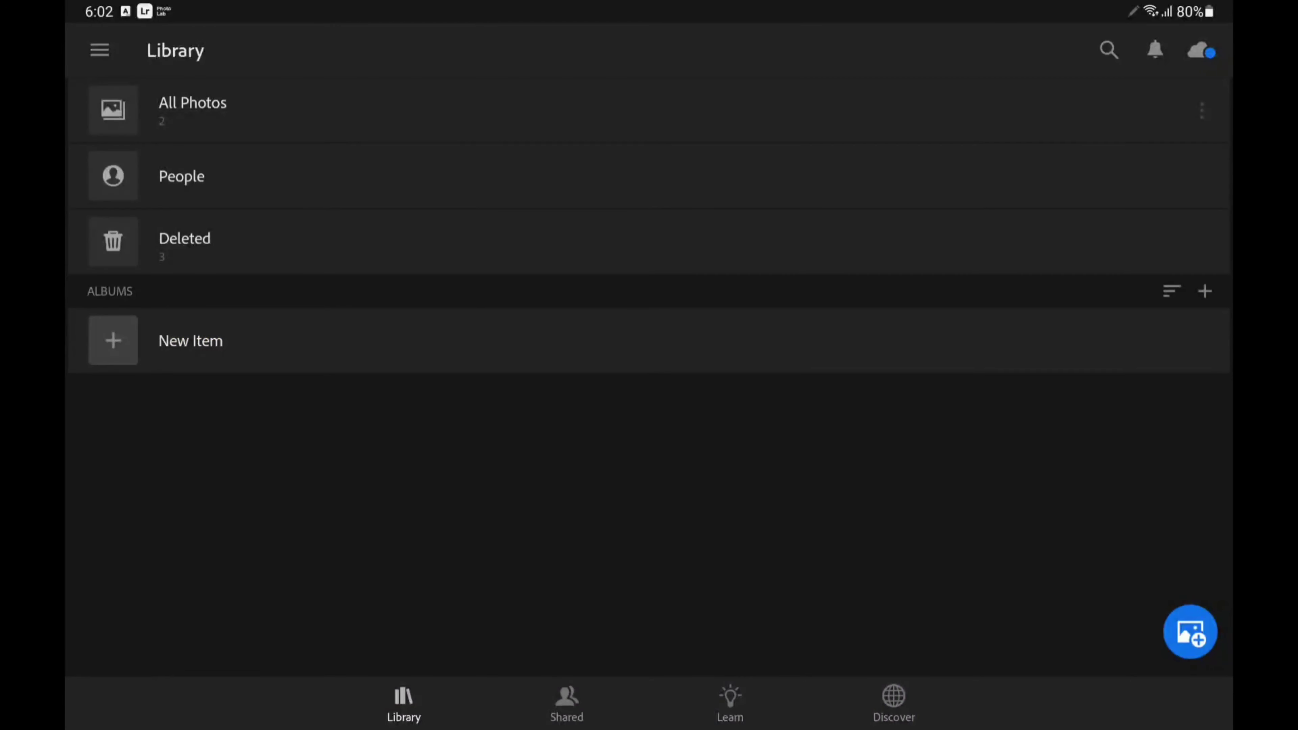
Open the July 2021 street portrait from All Photos with the Adjustments panel showing.
{"action": "left_click", "coordinate": [428, 126]}
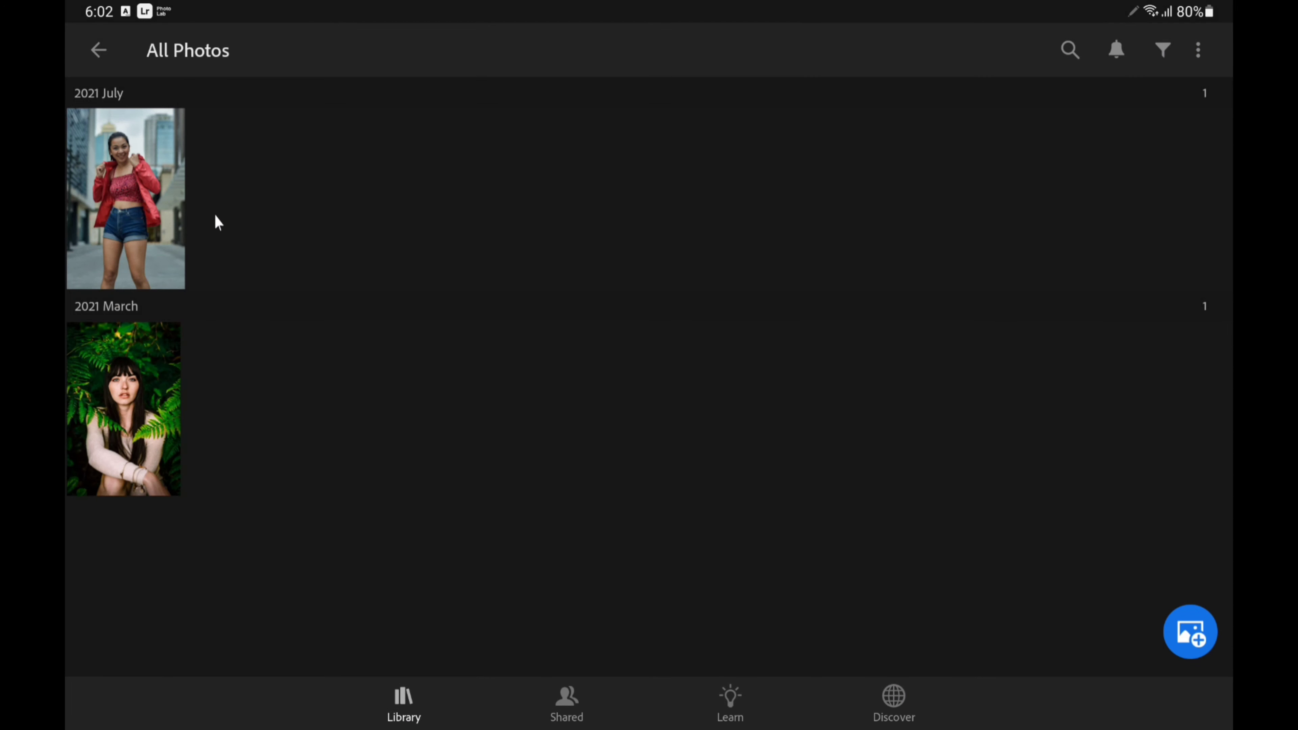
{"action": "left_click", "coordinate": [139, 194]}
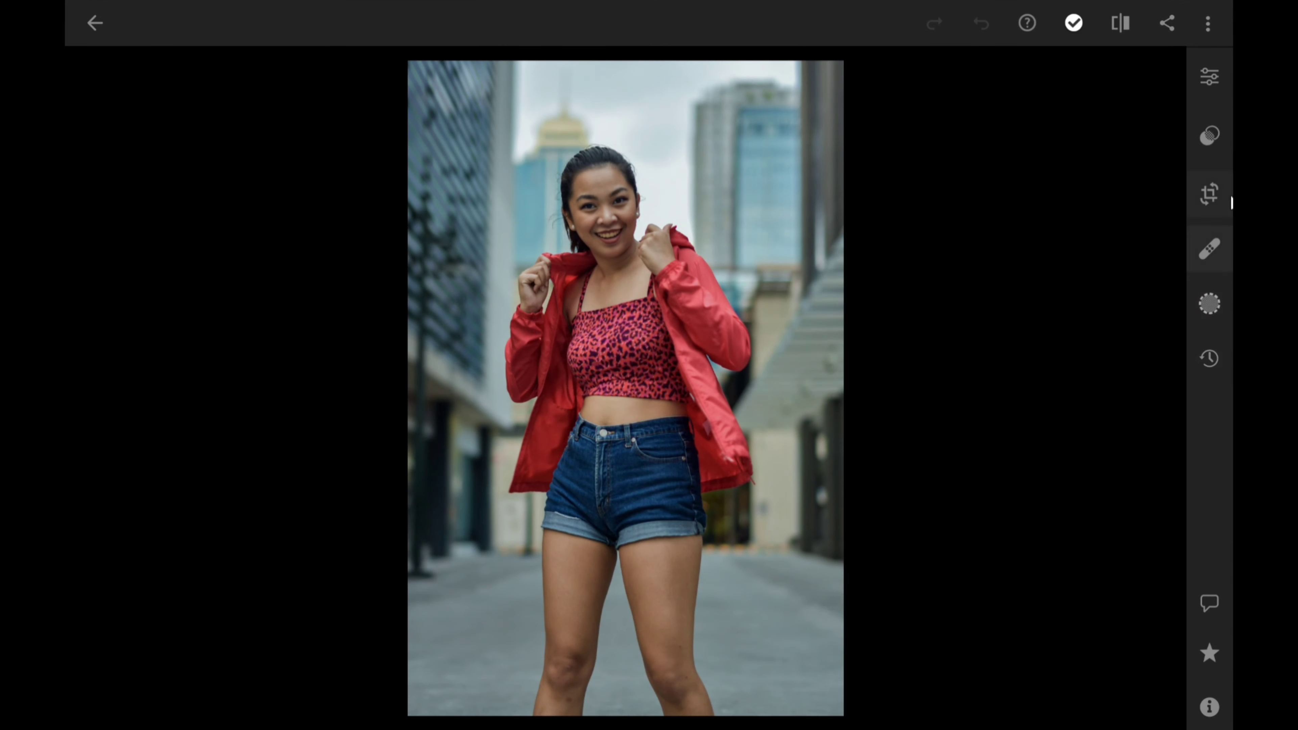
{"action": "left_click", "coordinate": [1210, 77]}
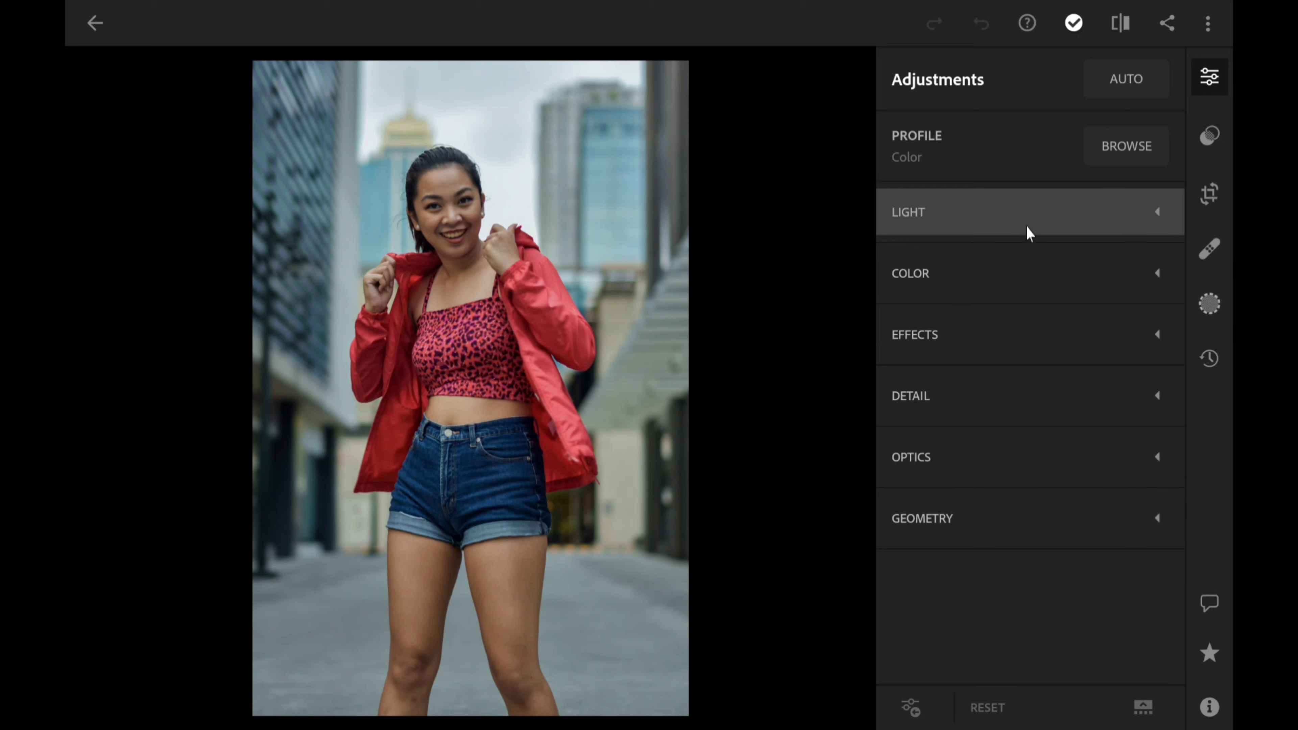
Set Light to Exposure 0.55EV, Contrast 28, Highlights 23, Shadows 14, Whites 34, Blacks -32.
{"action": "left_click", "coordinate": [1038, 222]}
{"action": "left_click_drag", "start_coordinate": [1031, 264], "coordinate": [1048, 268]}
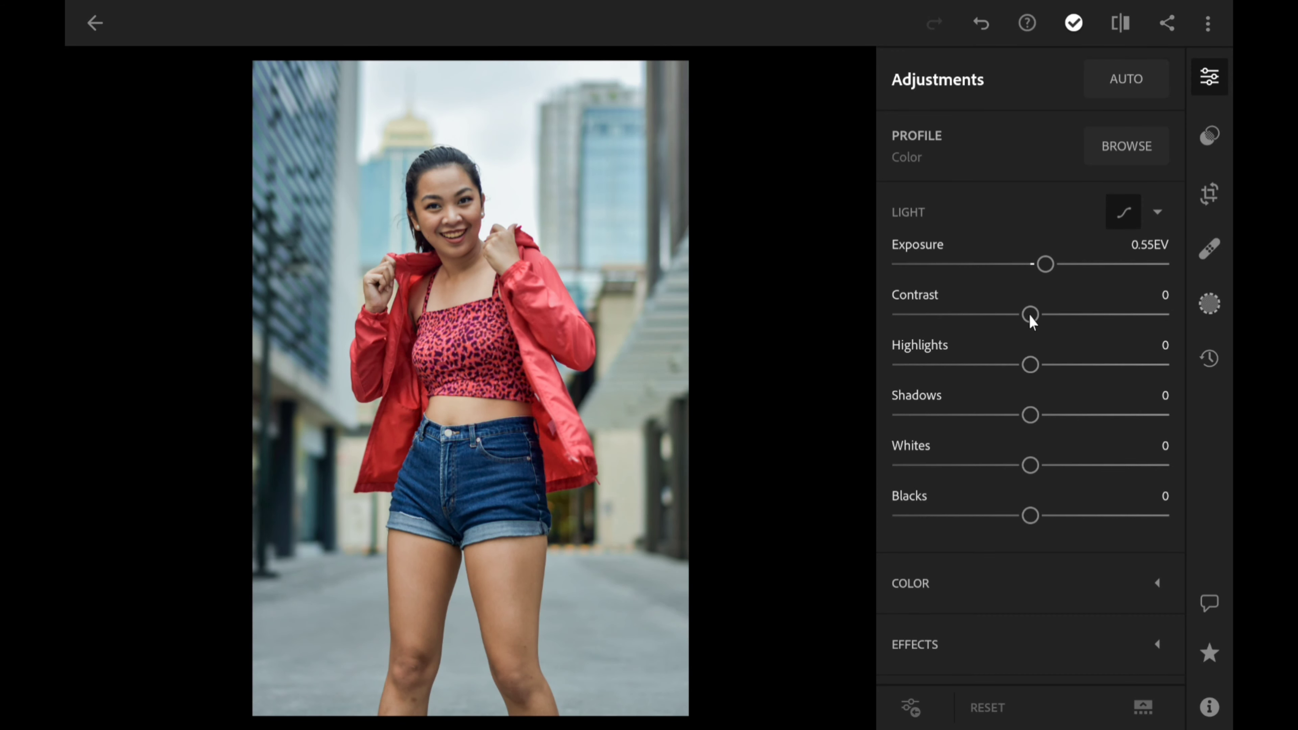
{"action": "left_click_drag", "start_coordinate": [1031, 315], "coordinate": [1067, 320]}
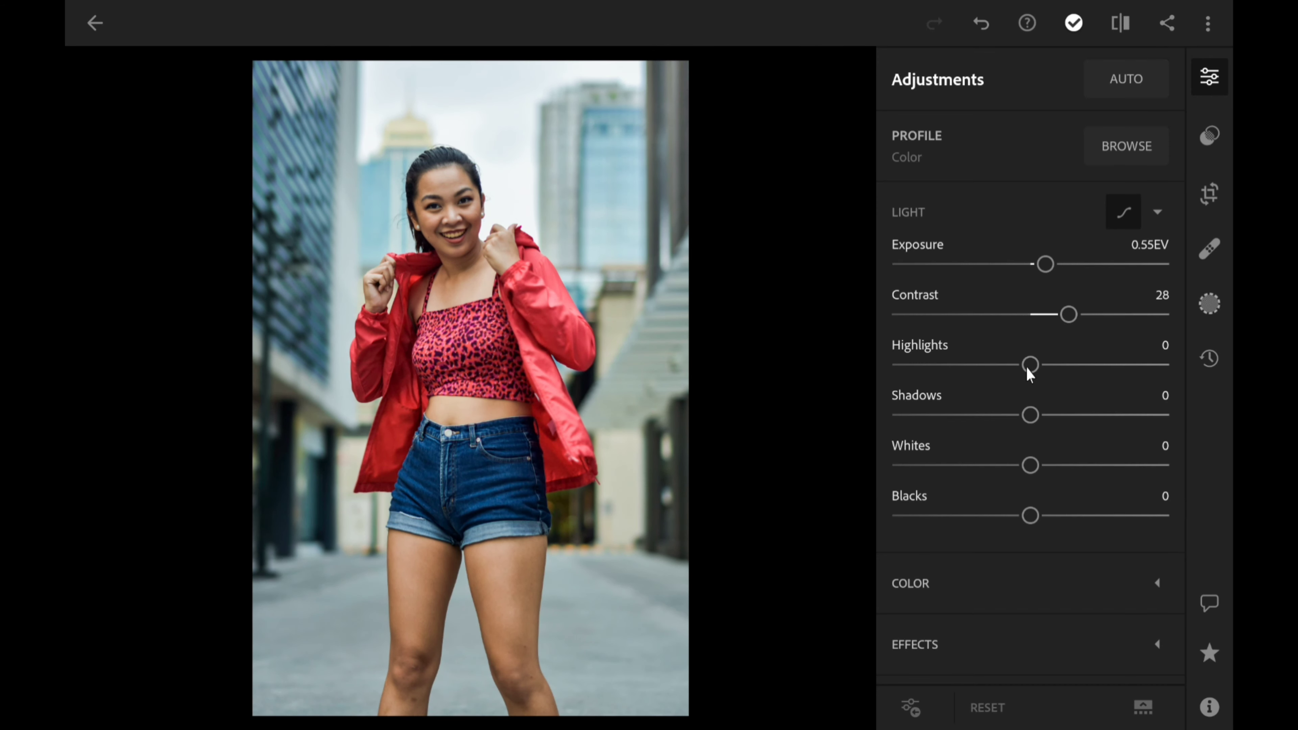
{"action": "left_click_drag", "start_coordinate": [1035, 366], "coordinate": [1070, 373]}
{"action": "key", "text": "Right"}
{"action": "key", "text": "Right"}
{"action": "left_click_drag", "start_coordinate": [1035, 420], "coordinate": [1056, 420]}
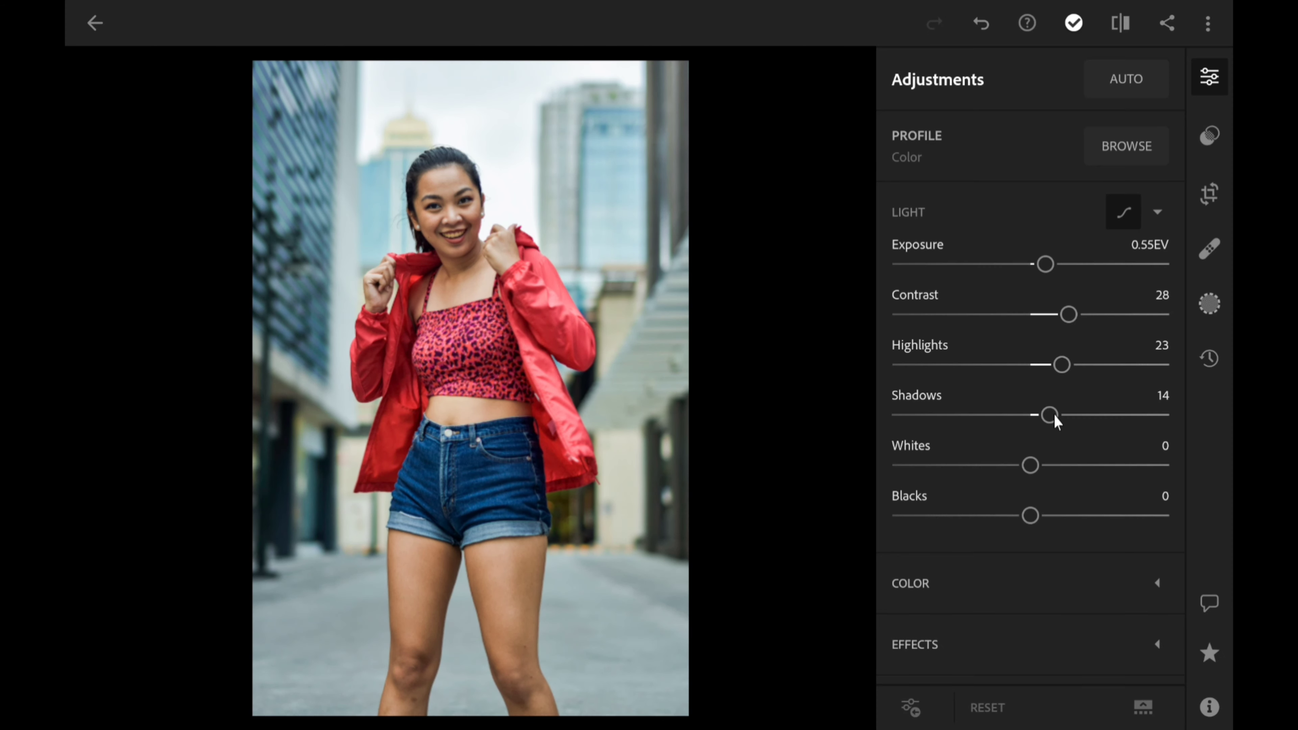
{"action": "left_click_drag", "start_coordinate": [1037, 469], "coordinate": [1085, 471]}
{"action": "mouse_move", "coordinate": [1028, 519]}
{"action": "left_mouse_down"}
{"action": "mouse_move", "coordinate": [968, 515]}
{"action": "mouse_move", "coordinate": [982, 516]}
{"action": "left_mouse_up"}
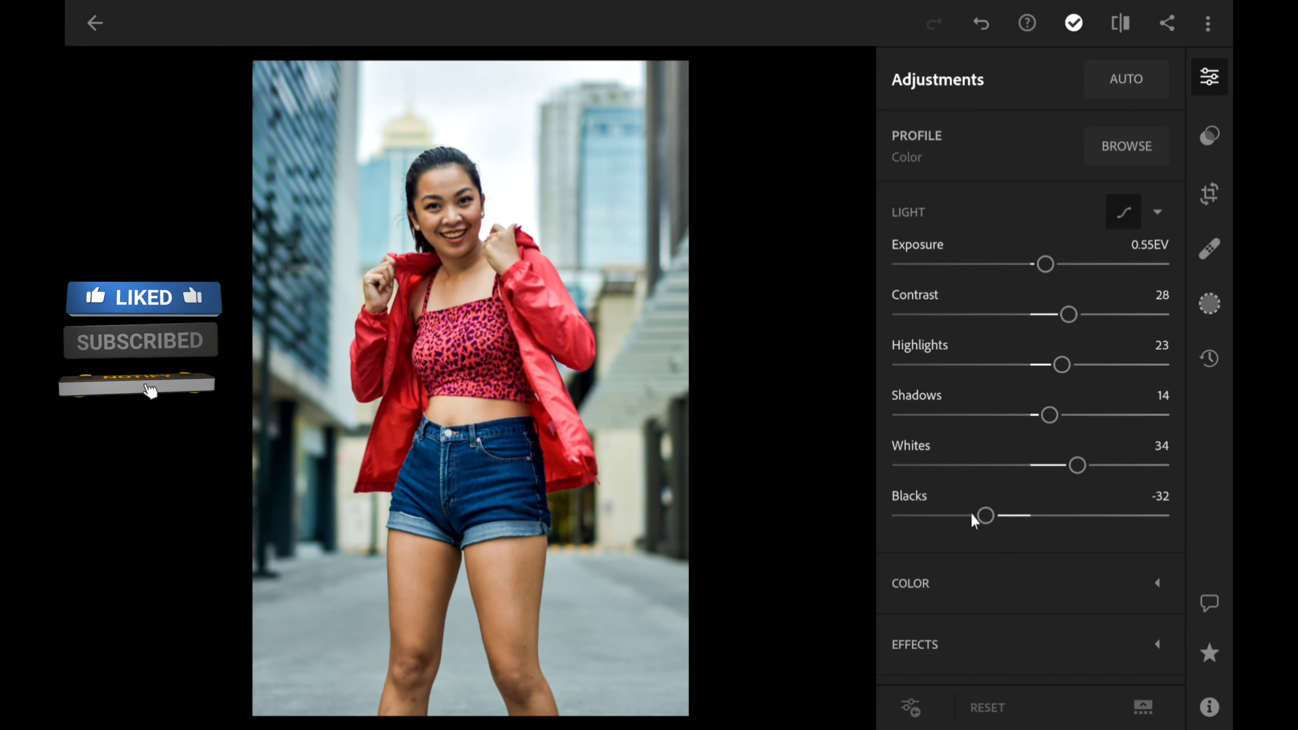
{"action": "left_click", "coordinate": [1155, 217]}
{"action": "left_click", "coordinate": [1067, 285]}
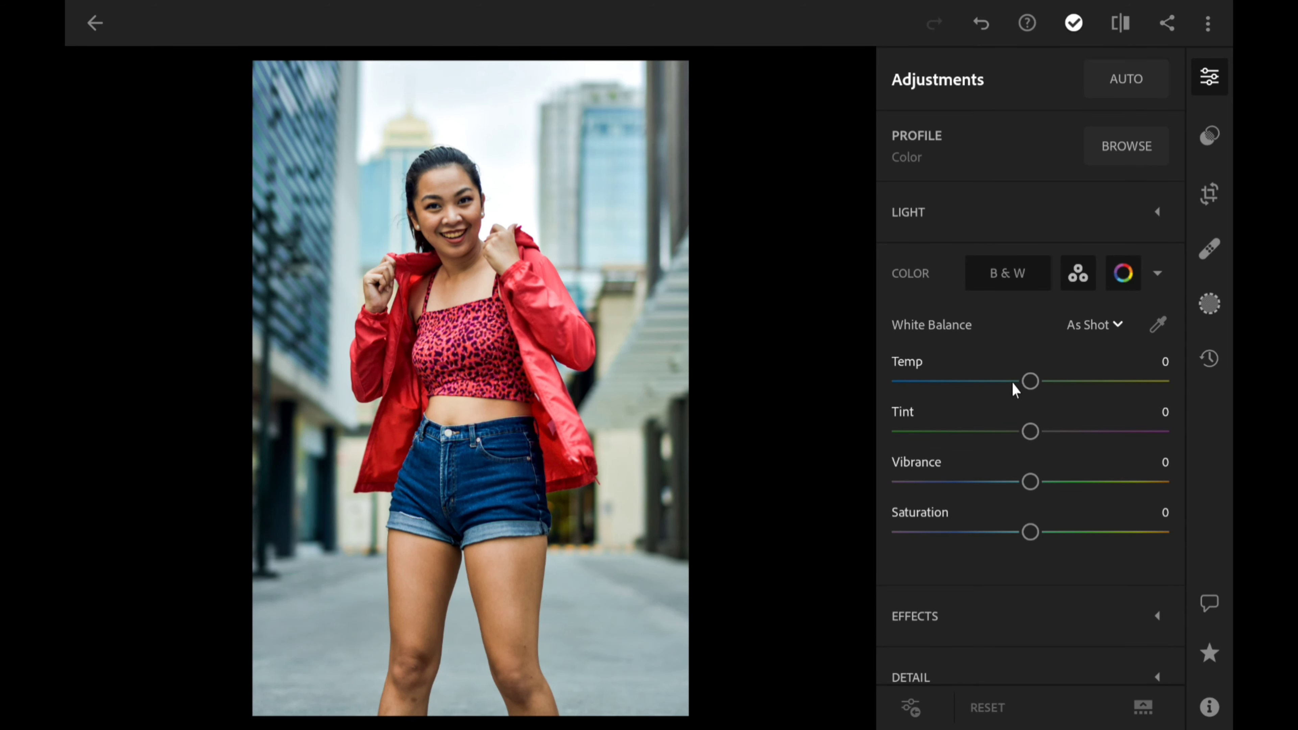
Set Color to Temp -16, Tint 19, Vibrance 34 and Saturation 64.
{"action": "mouse_move", "coordinate": [1013, 384]}
{"action": "left_mouse_down"}
{"action": "mouse_move", "coordinate": [990, 381]}
{"action": "mouse_move", "coordinate": [1068, 434]}
{"action": "mouse_move", "coordinate": [1073, 470]}
{"action": "left_mouse_up"}
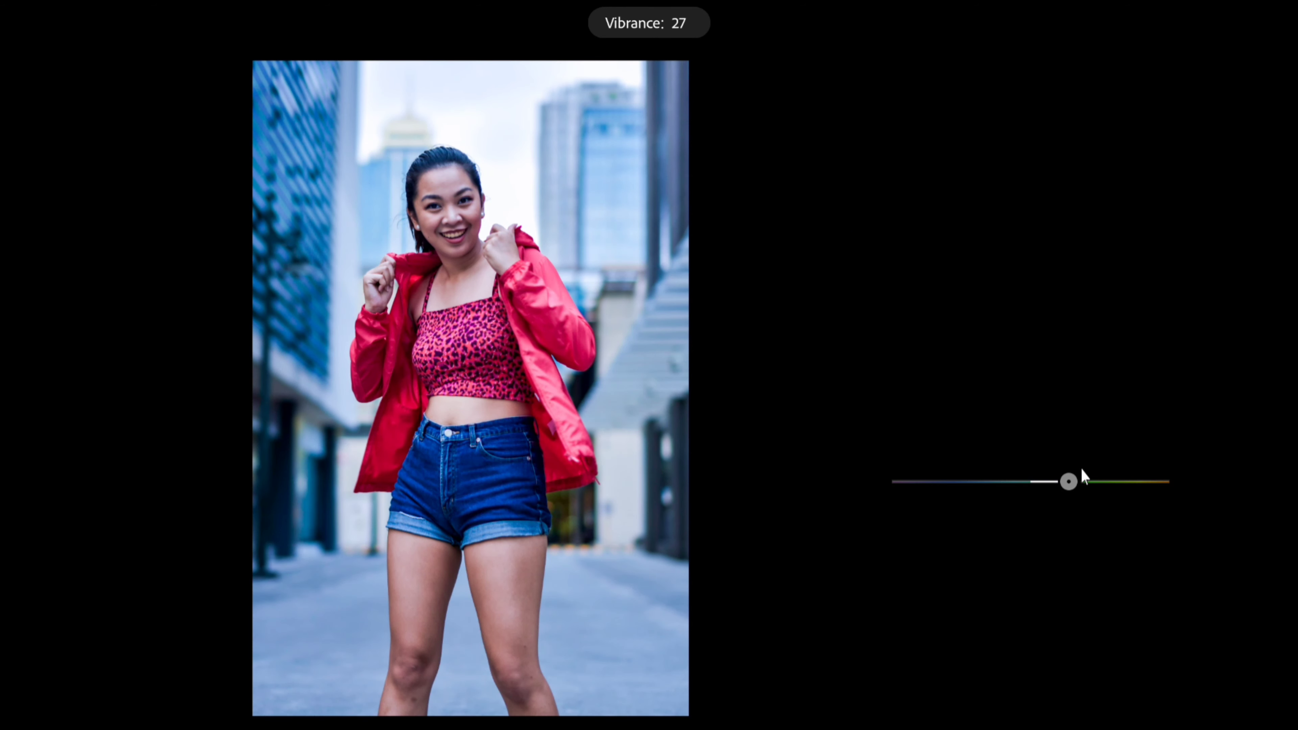
{"action": "left_click_drag", "start_coordinate": [1089, 463], "coordinate": [1091, 464]}
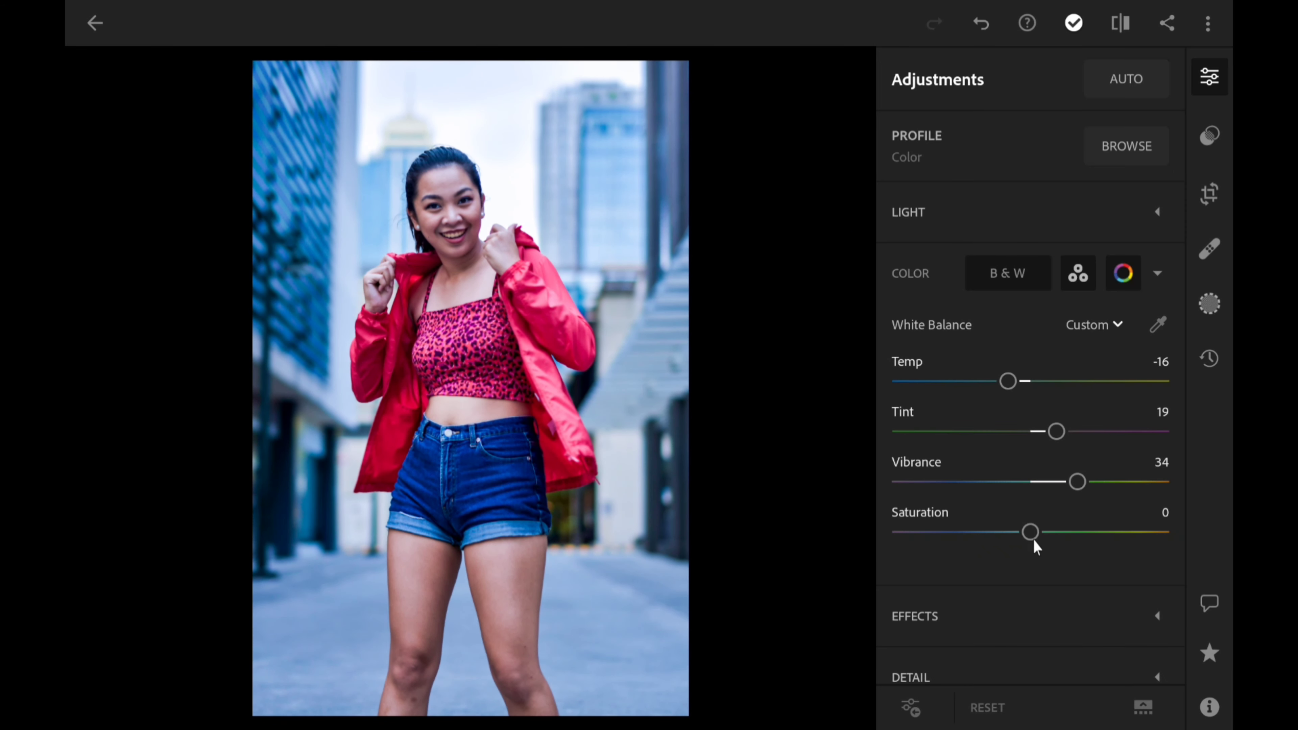
{"action": "left_click_drag", "start_coordinate": [1037, 525], "coordinate": [1098, 533]}
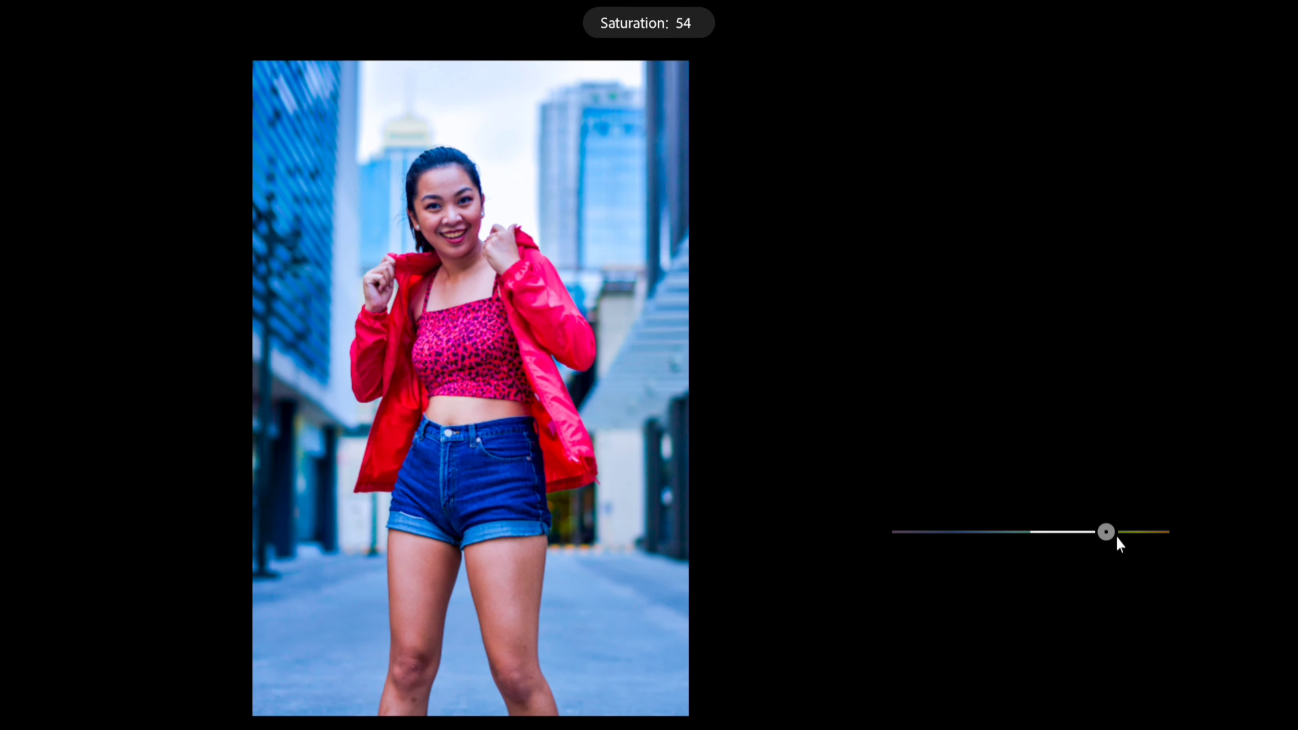
{"action": "left_click_drag", "start_coordinate": [1116, 539], "coordinate": [1117, 538]}
{"action": "left_click_drag", "start_coordinate": [1128, 539], "coordinate": [1129, 539]}
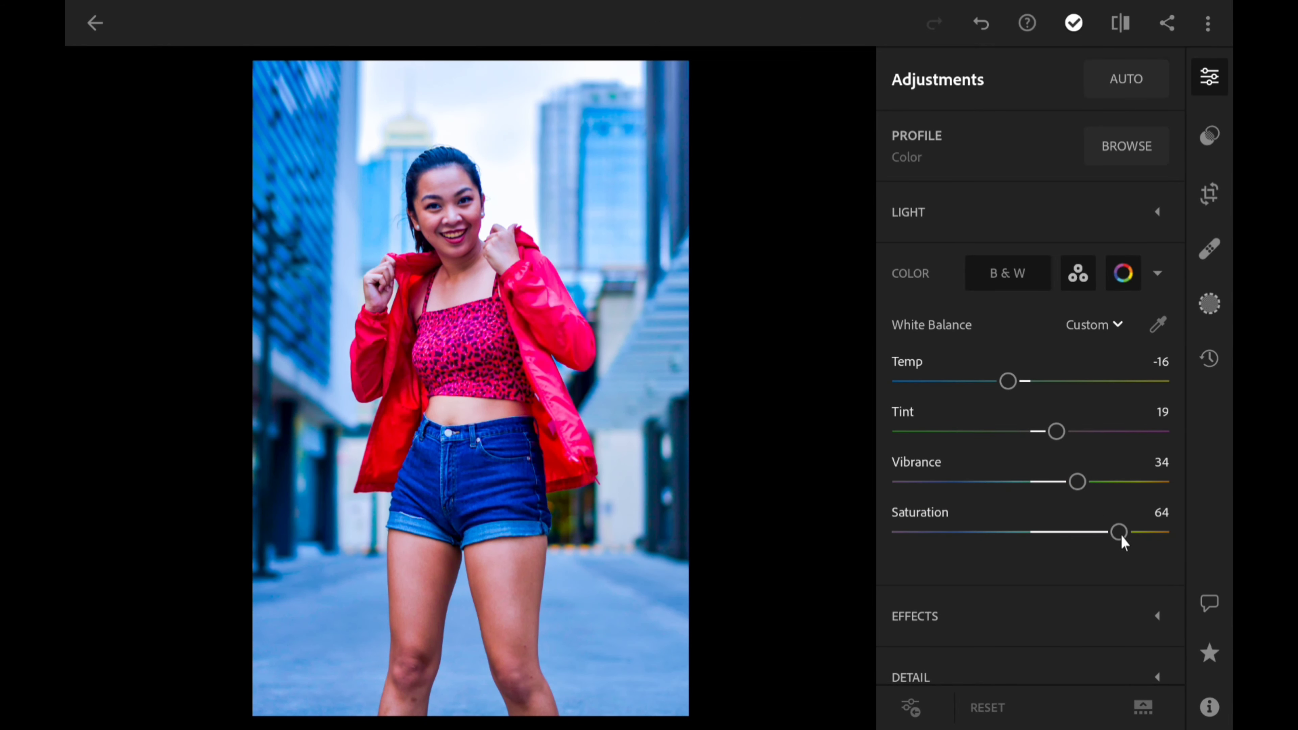
In Color Mix, darken the reds' luminance to -43 and slightly shift the orange hue.
{"action": "left_click", "coordinate": [1122, 277]}
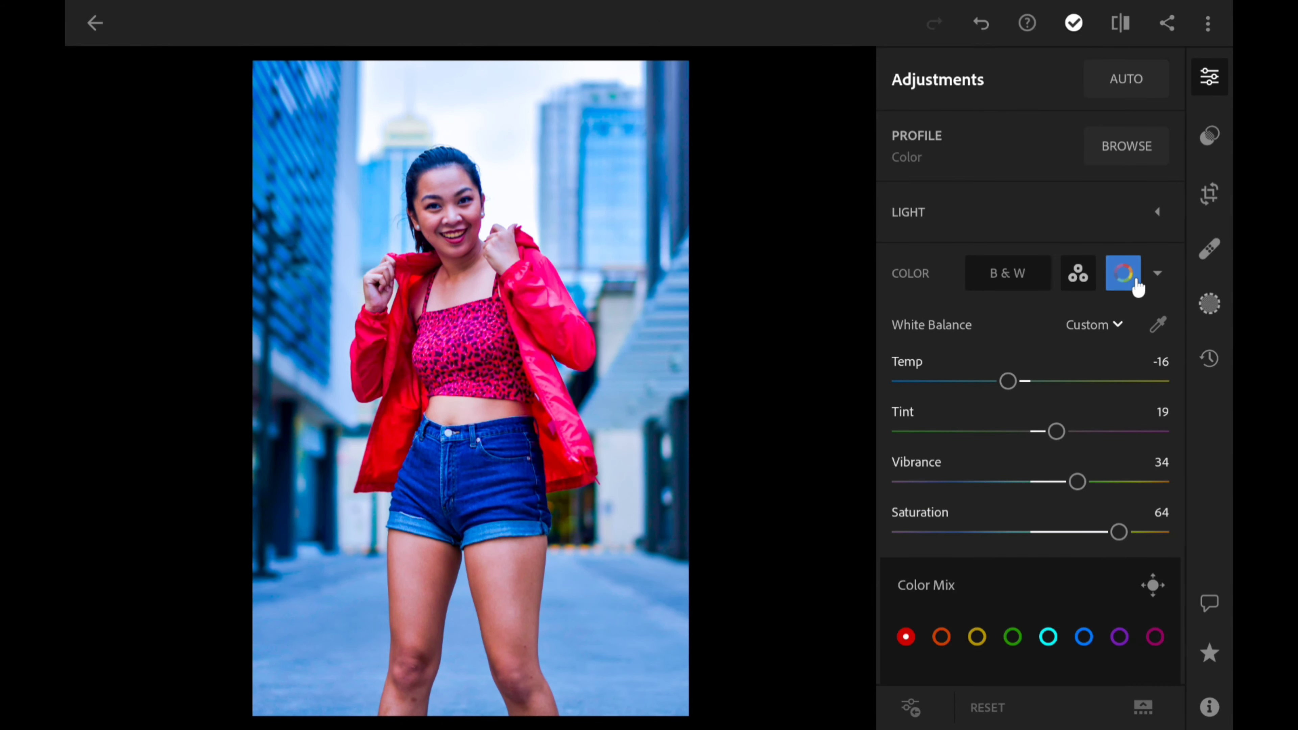
{"action": "scroll", "coordinate": [1017, 493], "scroll_direction": "down", "scroll_amount": 2}
{"action": "scroll", "coordinate": [1002, 304], "scroll_direction": "down", "scroll_amount": 4}
{"action": "scroll", "coordinate": [958, 335], "scroll_direction": "down", "scroll_amount": 2}
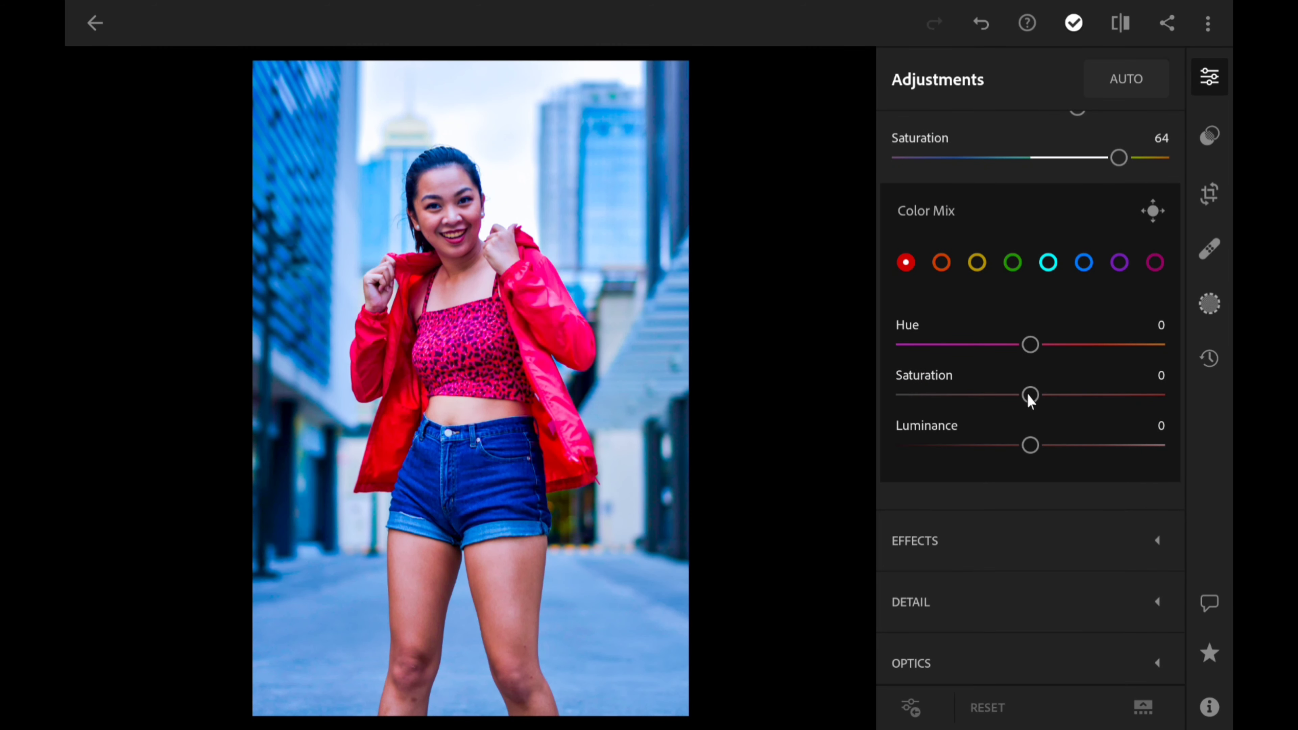
{"action": "left_click_drag", "start_coordinate": [1026, 398], "coordinate": [1023, 399]}
{"action": "mouse_move", "coordinate": [1029, 445]}
{"action": "left_mouse_down"}
{"action": "mouse_move", "coordinate": [967, 444]}
{"action": "mouse_move", "coordinate": [982, 439]}
{"action": "left_mouse_up"}
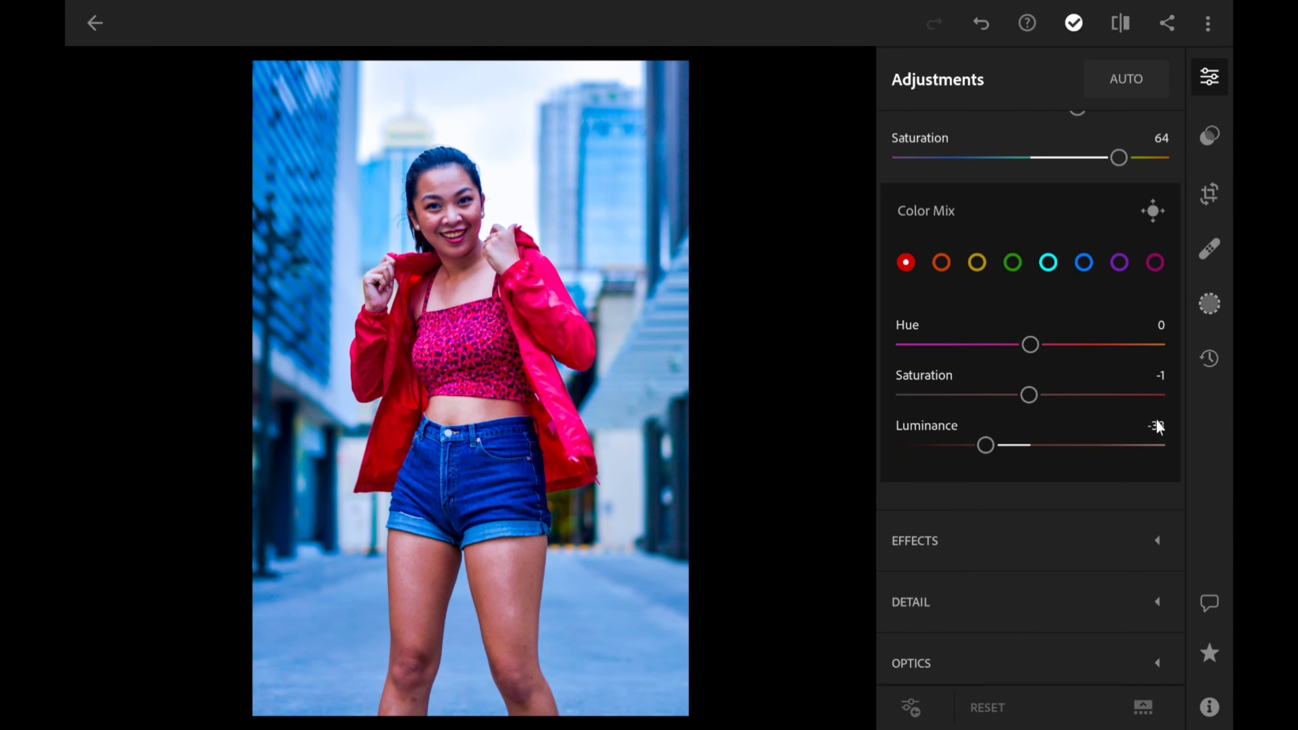
{"action": "left_click", "coordinate": [940, 271]}
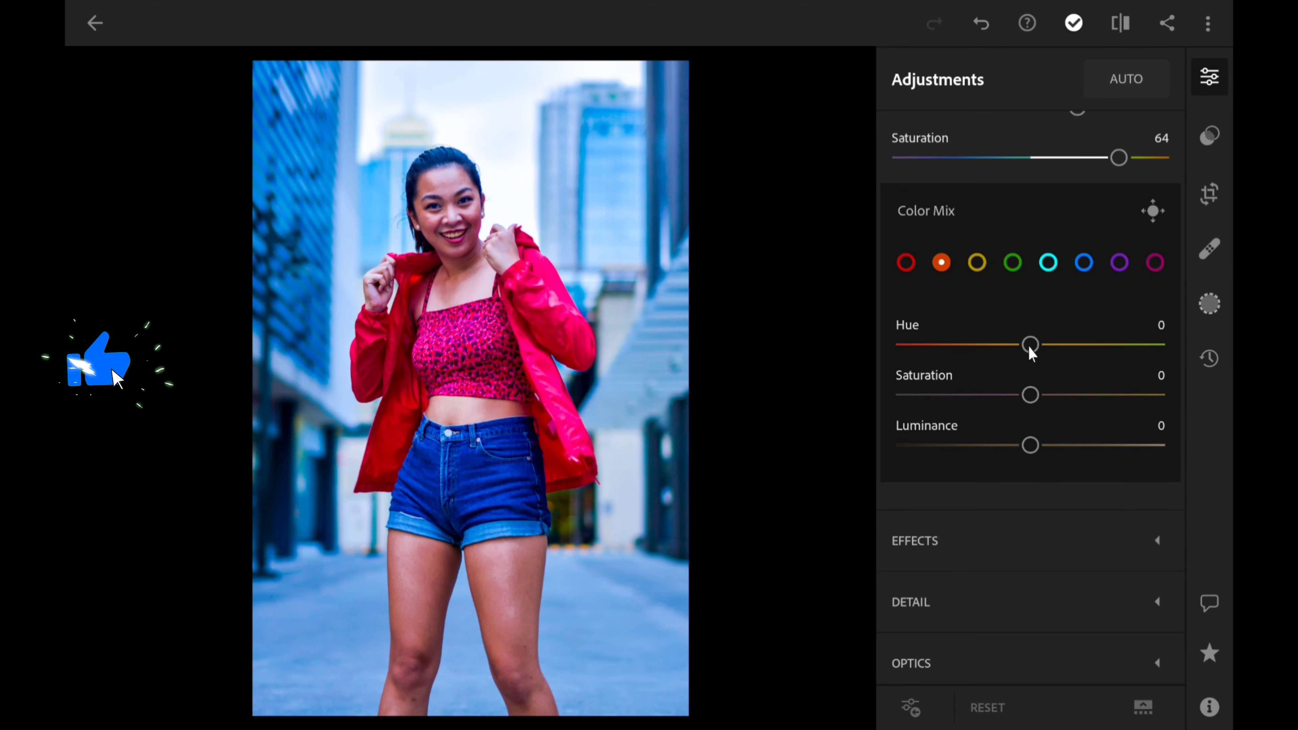
{"action": "left_click_drag", "start_coordinate": [1029, 344], "coordinate": [1023, 346]}
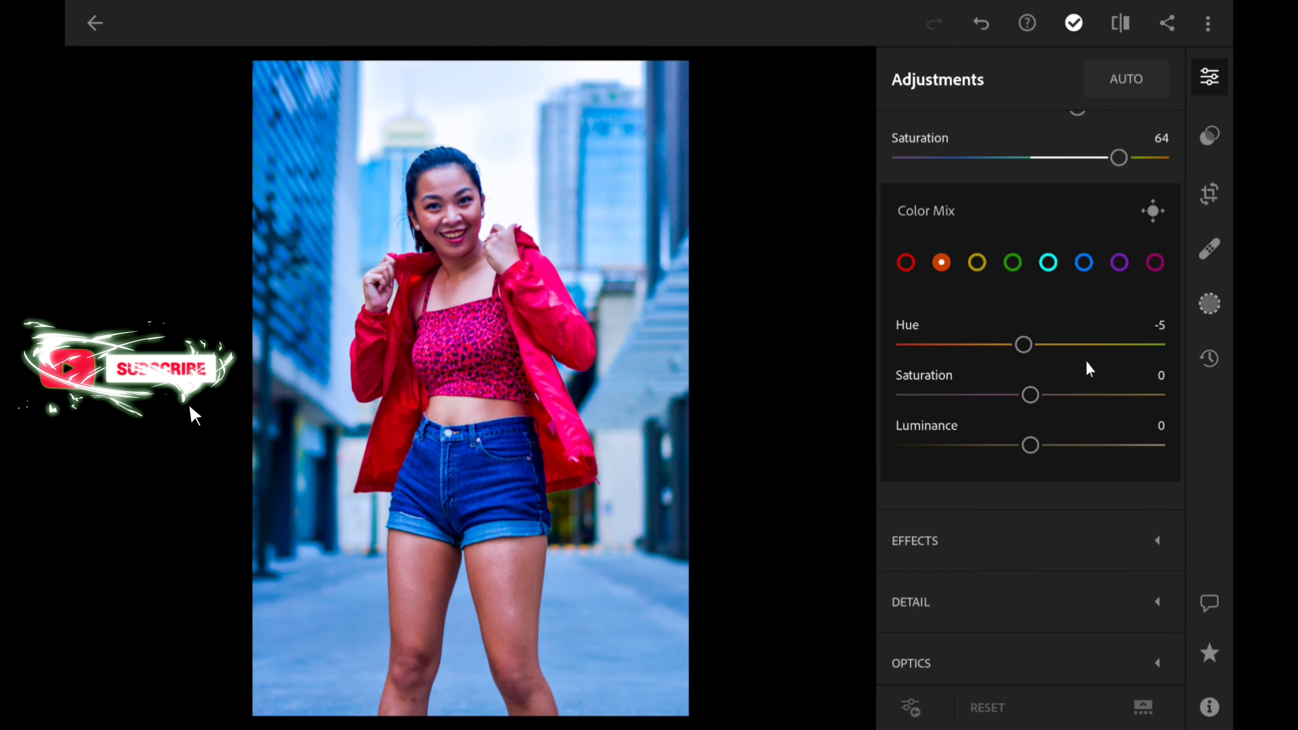
Set the magenta channel to Hue 100, Saturation 16 and Luminance 16.
{"action": "scroll", "coordinate": [1130, 346], "scroll_direction": "up", "scroll_amount": 5}
{"action": "scroll", "coordinate": [1090, 401], "scroll_direction": "up", "scroll_amount": 2}
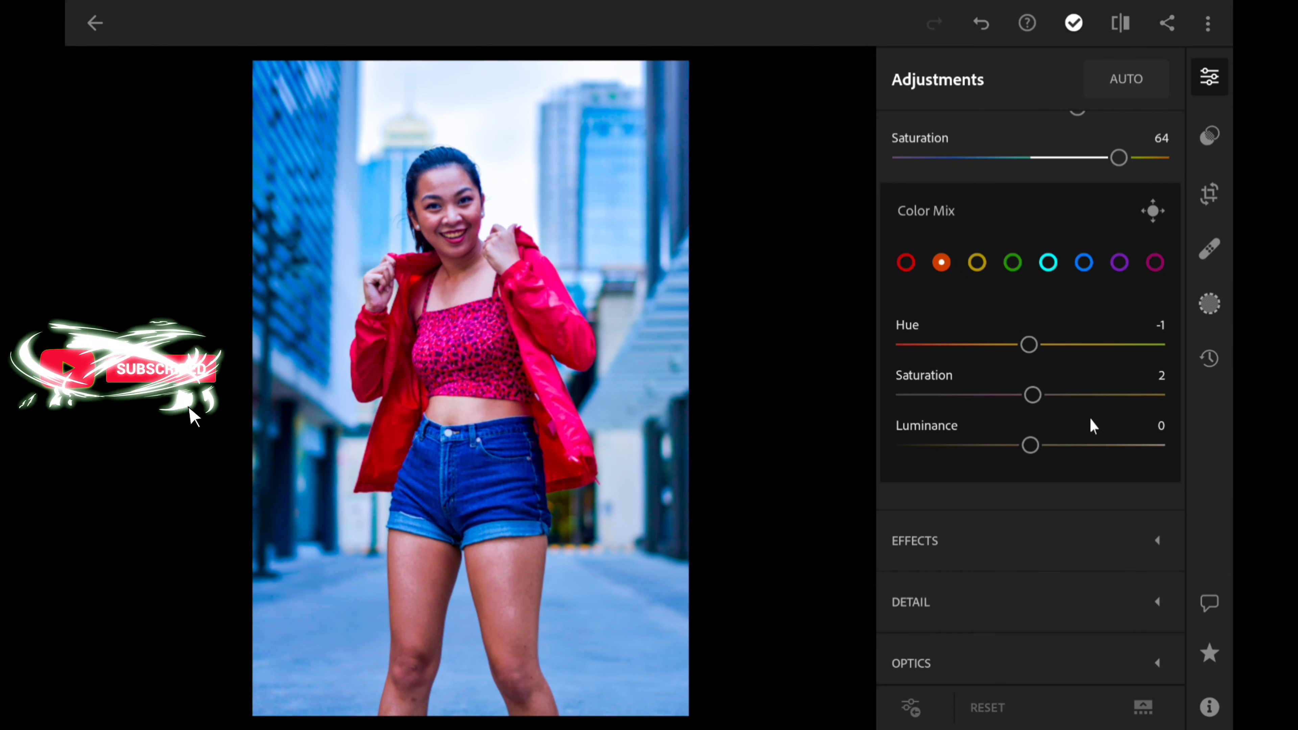
{"action": "scroll", "coordinate": [1095, 447], "scroll_direction": "up", "scroll_amount": 2}
{"action": "left_click", "coordinate": [975, 264]}
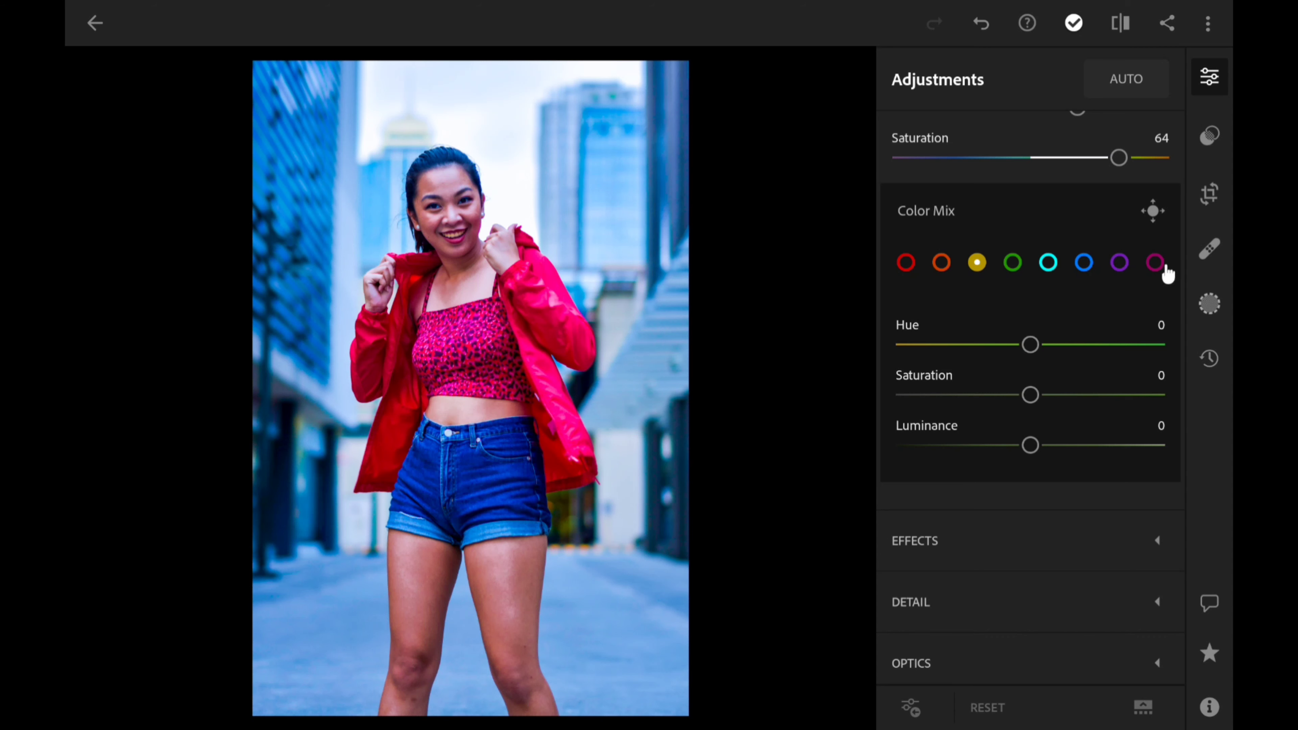
{"action": "left_click", "coordinate": [1155, 264]}
{"action": "mouse_move", "coordinate": [1031, 344]}
{"action": "left_mouse_down"}
{"action": "mouse_move", "coordinate": [1215, 338]}
{"action": "mouse_move", "coordinate": [1156, 352]}
{"action": "left_mouse_up"}
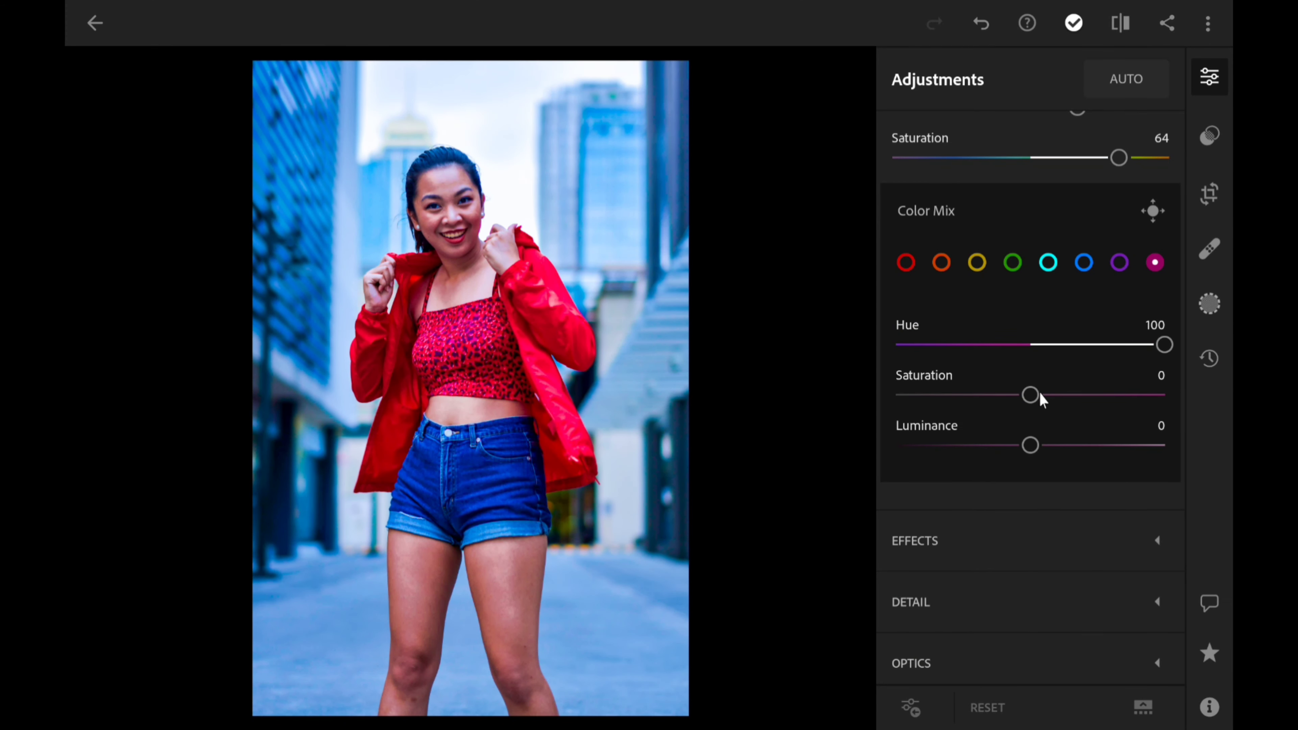
{"action": "left_click_drag", "start_coordinate": [1031, 395], "coordinate": [1058, 398]}
{"action": "mouse_move", "coordinate": [1031, 445]}
{"action": "left_mouse_down"}
{"action": "mouse_move", "coordinate": [1055, 460]}
{"action": "mouse_move", "coordinate": [1037, 447]}
{"action": "mouse_move", "coordinate": [1055, 448]}
{"action": "left_mouse_up"}
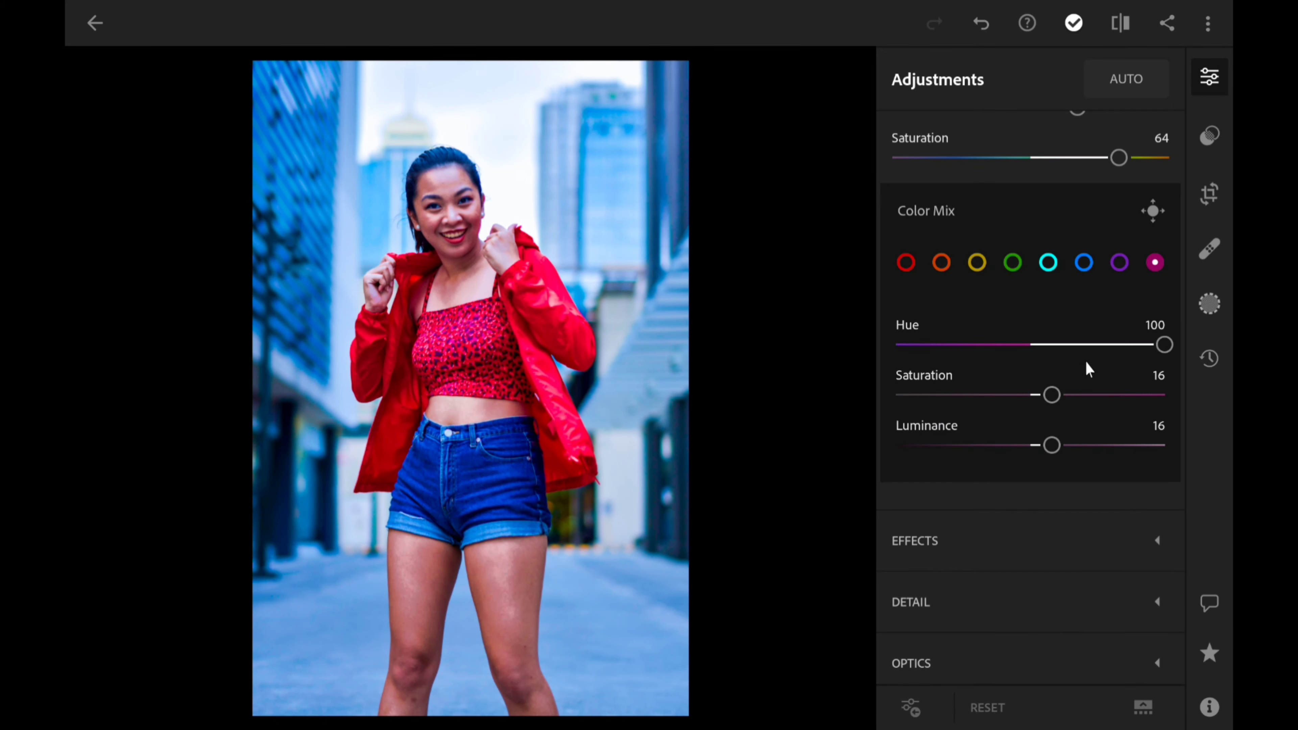
{"action": "scroll", "coordinate": [1043, 369], "scroll_direction": "up", "scroll_amount": 5}
Set Effects to Texture -24, Clarity 26, Dehaze -23, Vignette -25 and vignette Highlights 51.
{"action": "left_click", "coordinate": [1156, 136]}
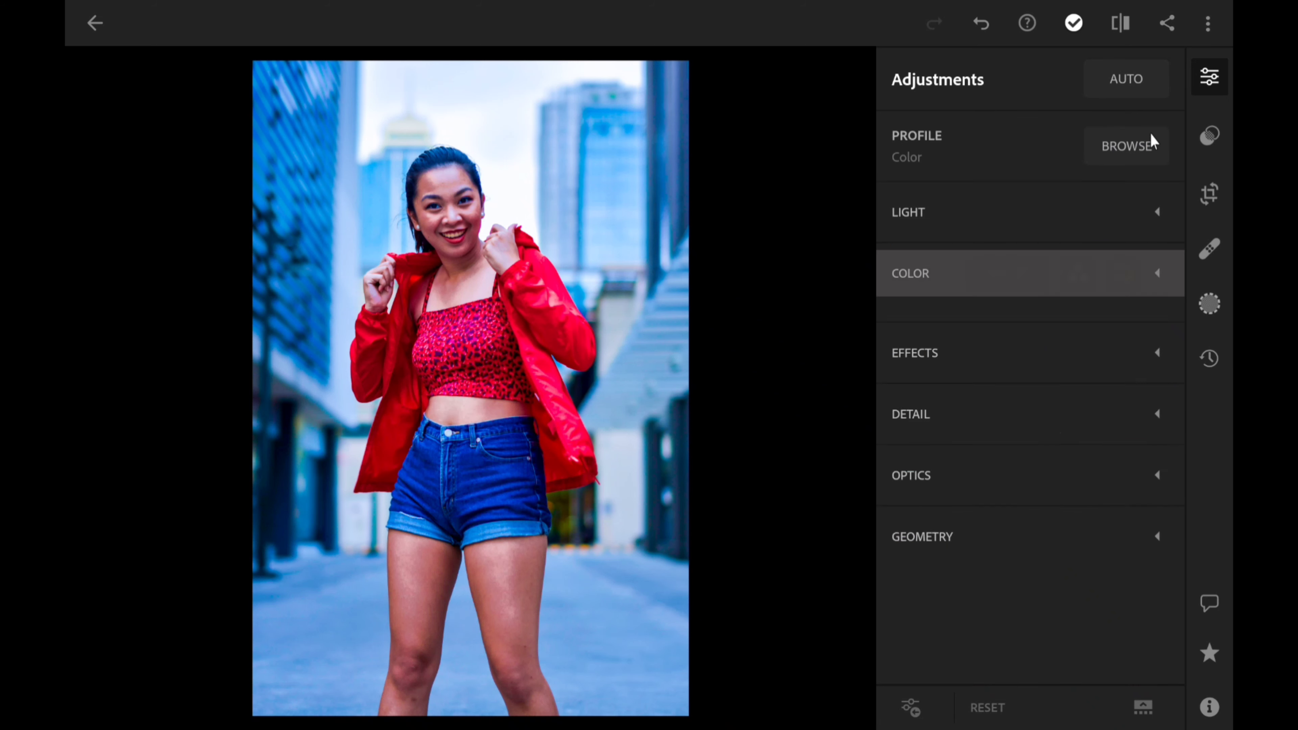
{"action": "left_click", "coordinate": [997, 343]}
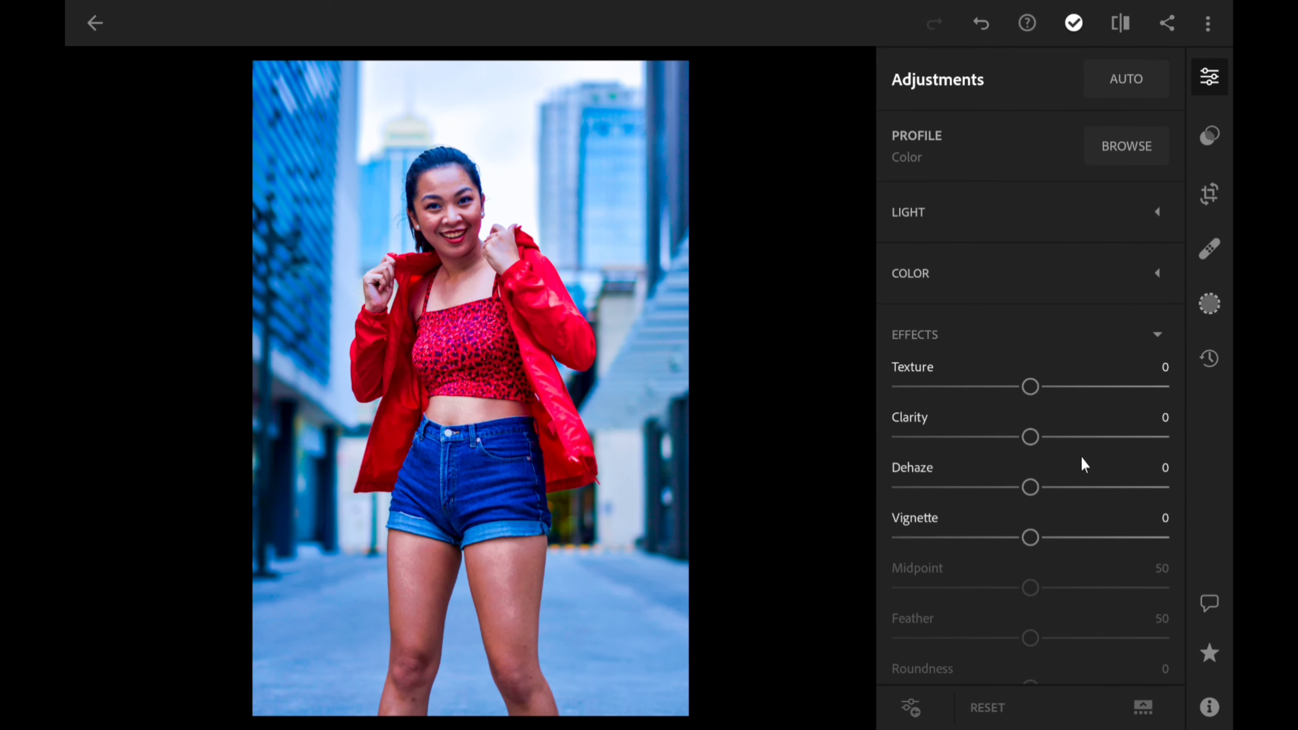
{"action": "left_click_drag", "start_coordinate": [1030, 392], "coordinate": [989, 397]}
{"action": "left_click_drag", "start_coordinate": [1031, 437], "coordinate": [1078, 443]}
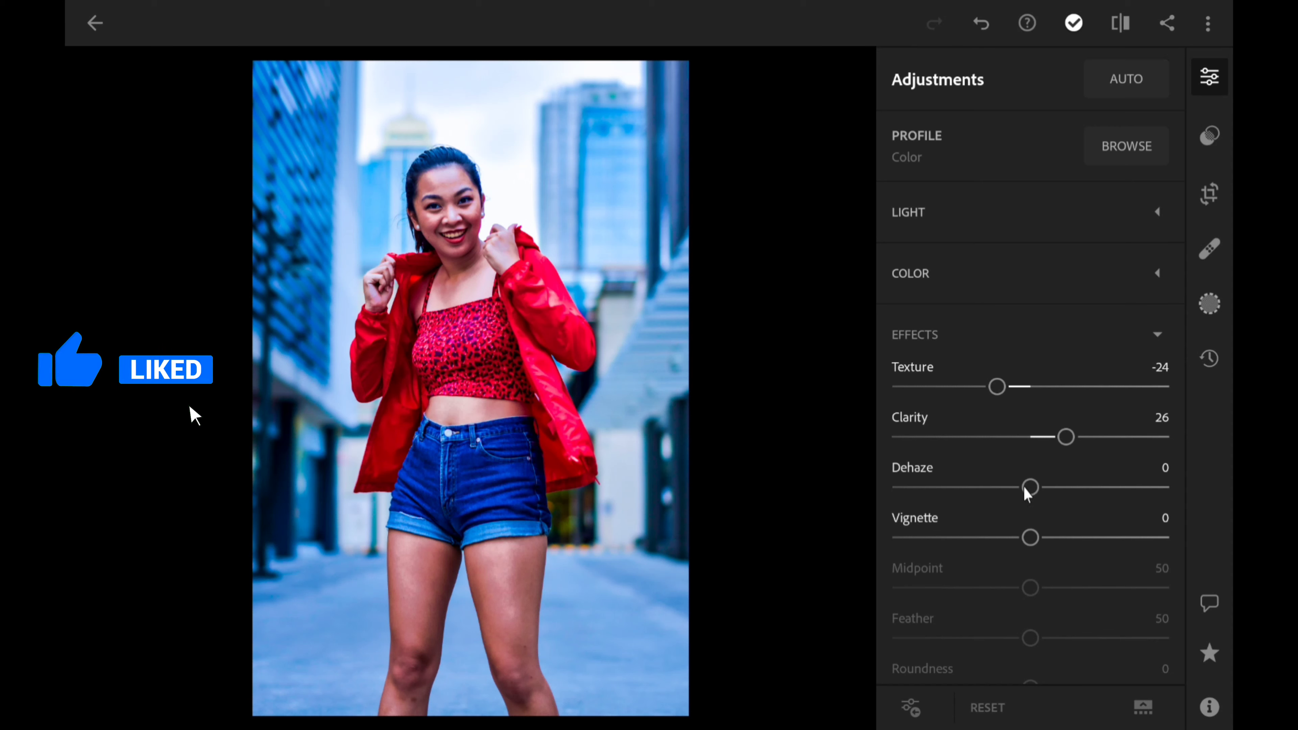
{"action": "mouse_move", "coordinate": [1030, 487]}
{"action": "left_mouse_down"}
{"action": "mouse_move", "coordinate": [990, 486]}
{"action": "mouse_move", "coordinate": [1003, 489]}
{"action": "left_mouse_up"}
{"action": "key", "text": "Left"}
{"action": "key", "text": "Left"}
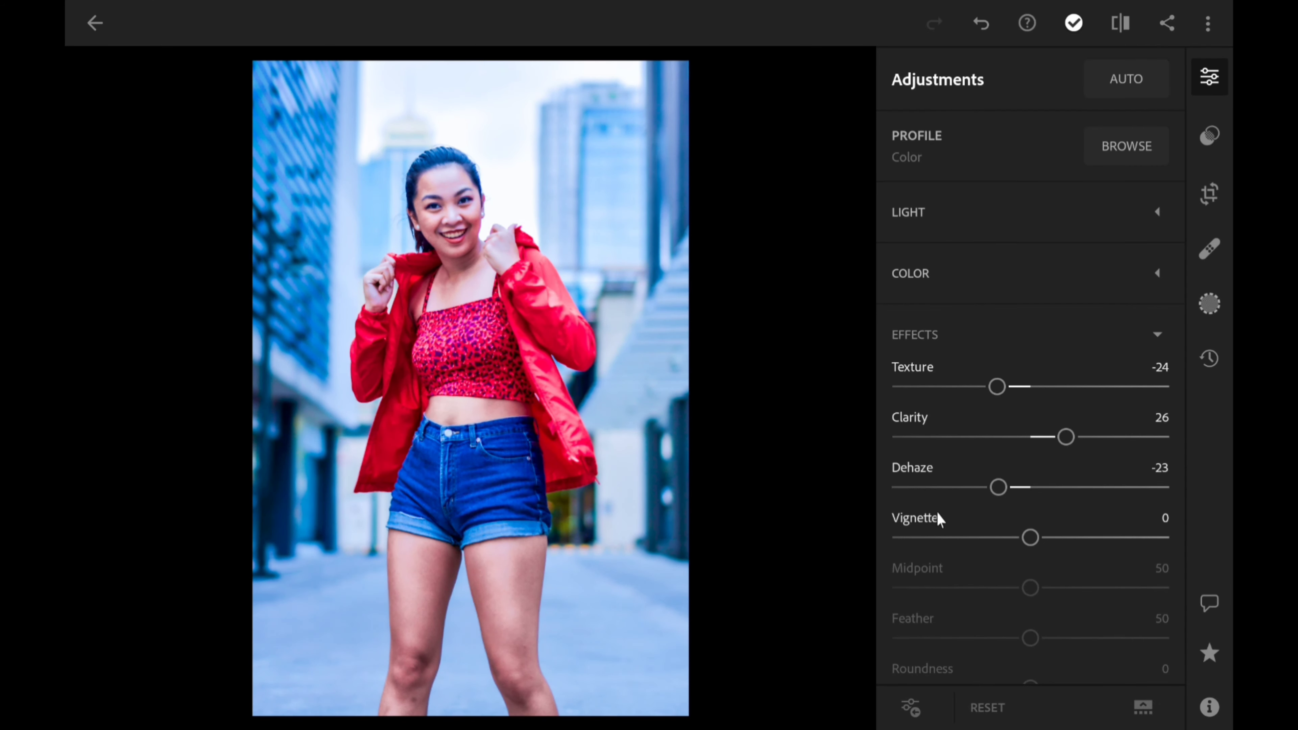
{"action": "mouse_move", "coordinate": [1025, 537]}
{"action": "left_mouse_down"}
{"action": "mouse_move", "coordinate": [991, 541]}
{"action": "mouse_move", "coordinate": [1008, 377]}
{"action": "left_mouse_up"}
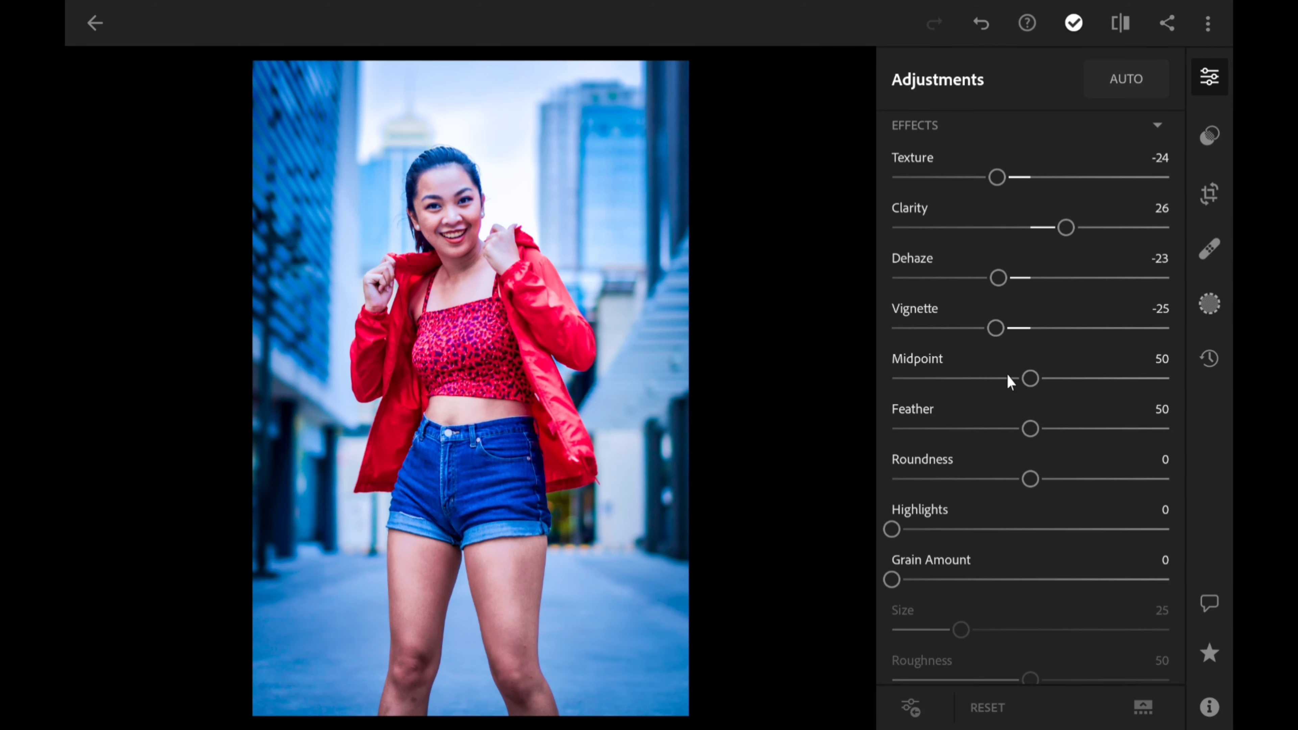
{"action": "left_click_drag", "start_coordinate": [892, 529], "coordinate": [1038, 535]}
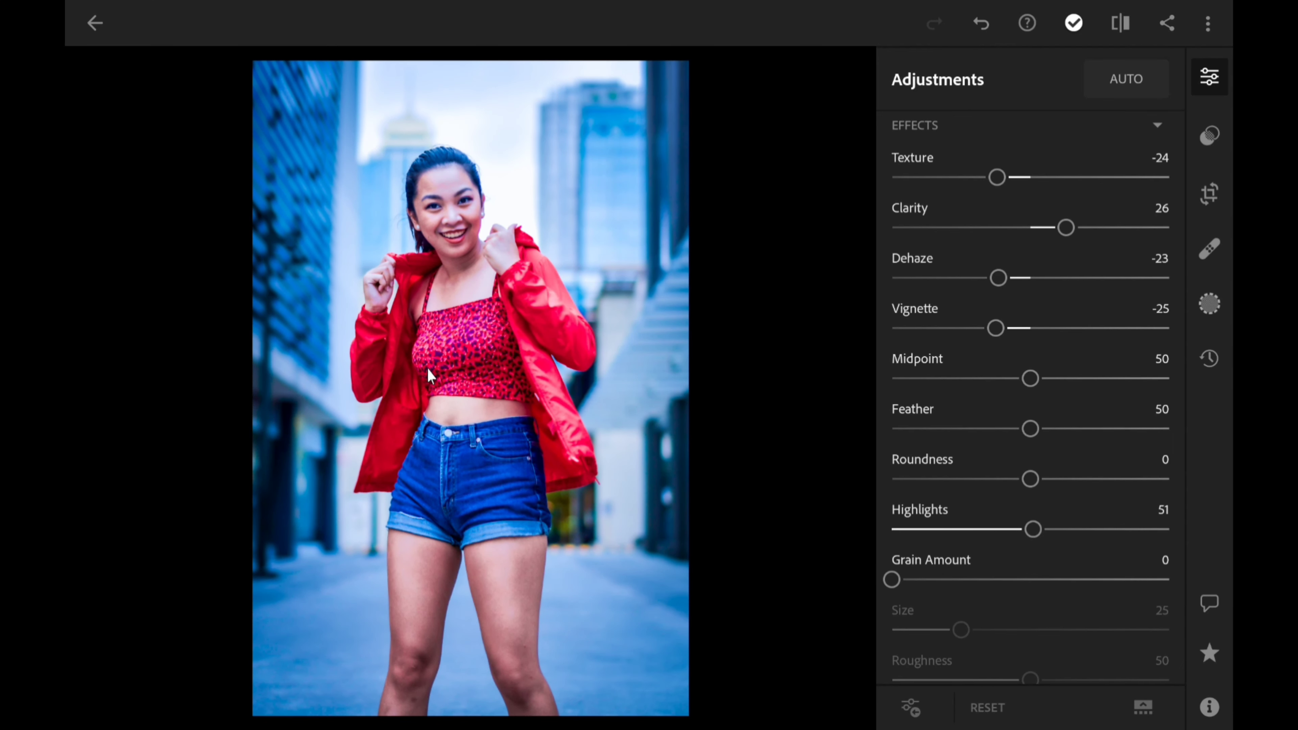
{"action": "left_click_drag", "start_coordinate": [1000, 450], "coordinate": [1044, 230]}
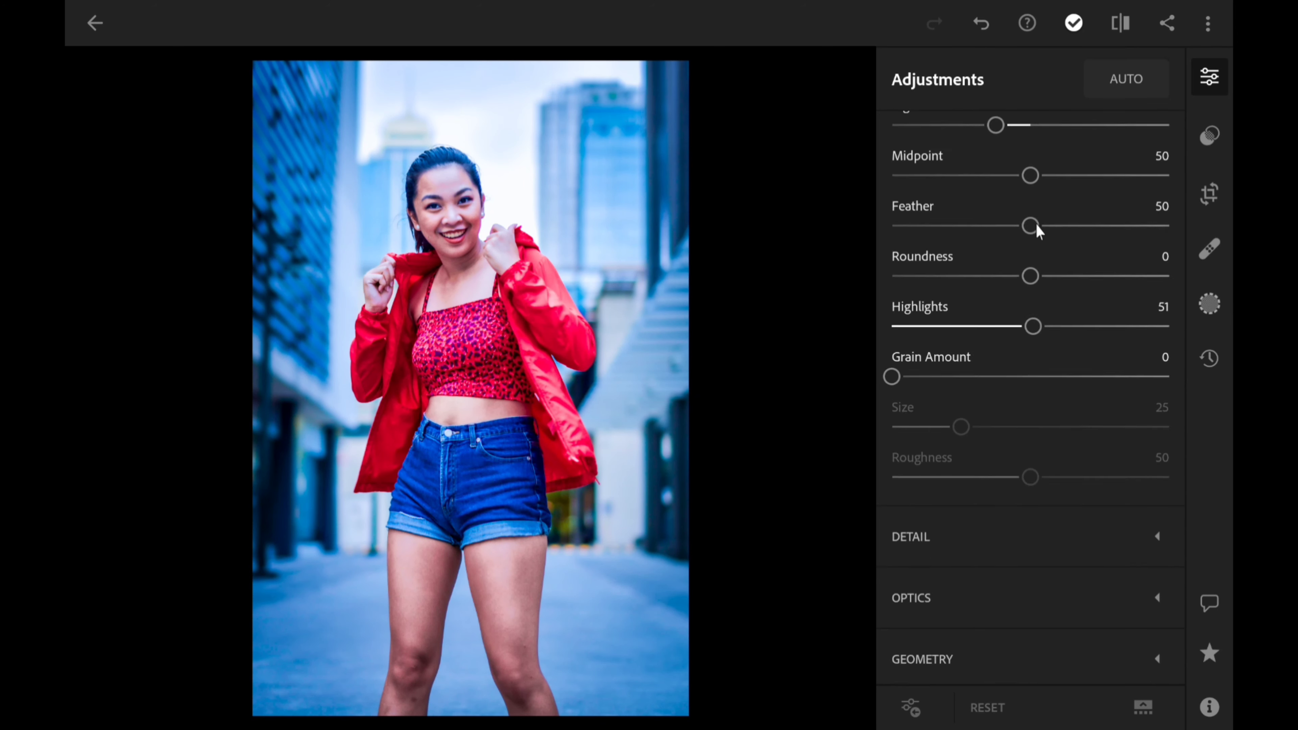
Set Detail sharpening to 20.
{"action": "left_click", "coordinate": [889, 552]}
{"action": "scroll", "coordinate": [1086, 313], "scroll_direction": "down", "scroll_amount": 2}
{"action": "scroll", "coordinate": [1087, 313], "scroll_direction": "up", "scroll_amount": 2}
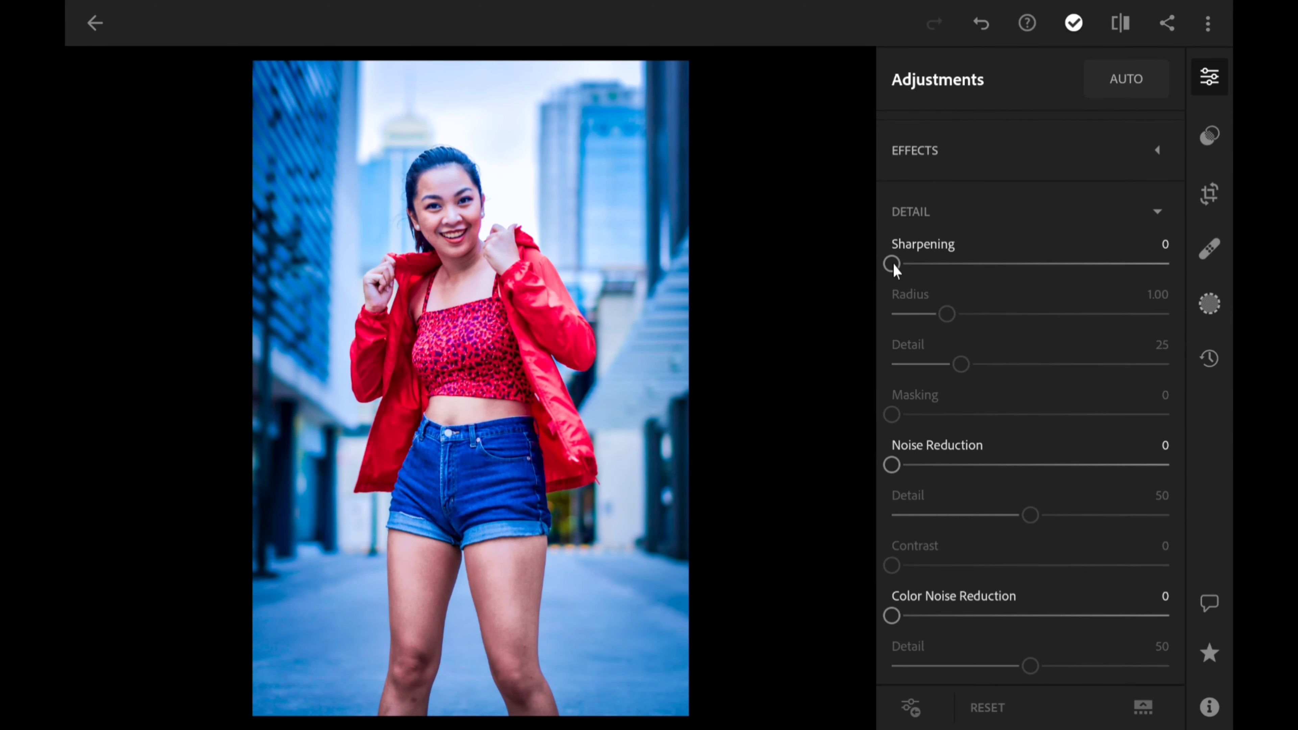
{"action": "left_click_drag", "start_coordinate": [892, 263], "coordinate": [934, 265]}
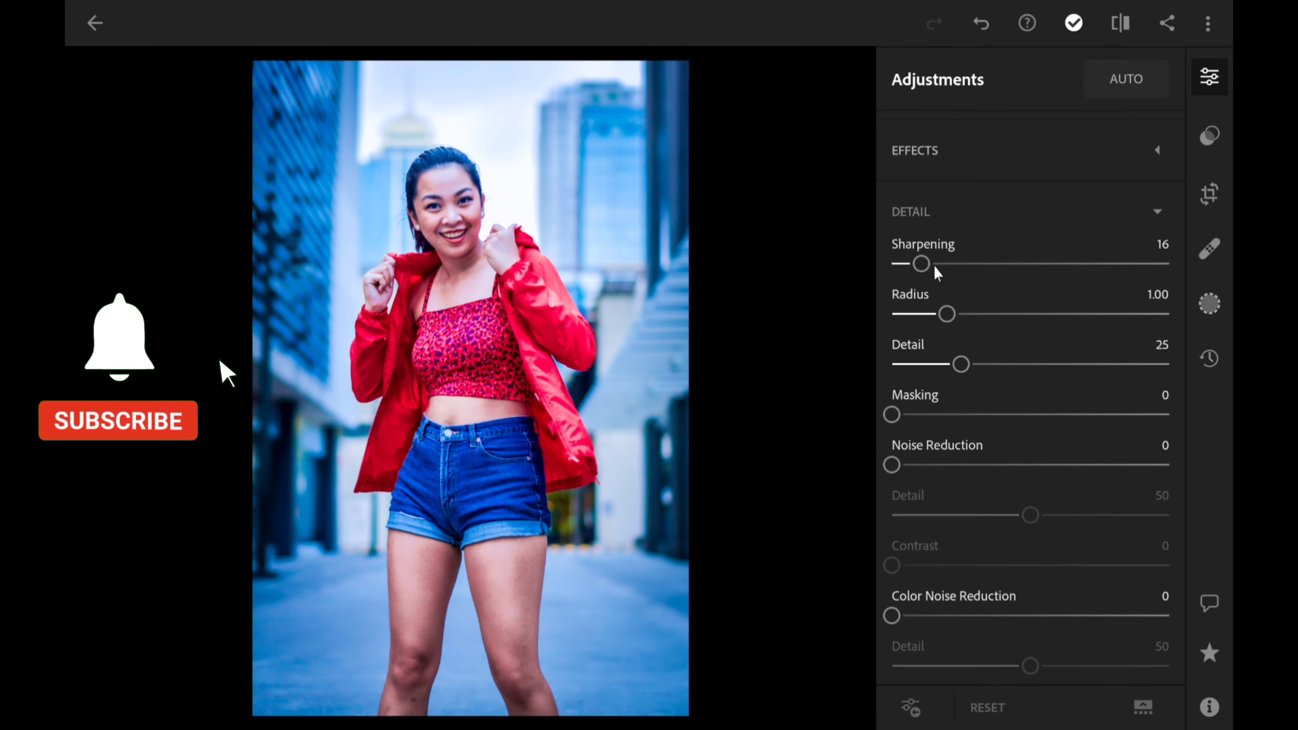
{"action": "left_click_drag", "start_coordinate": [935, 265], "coordinate": [932, 265]}
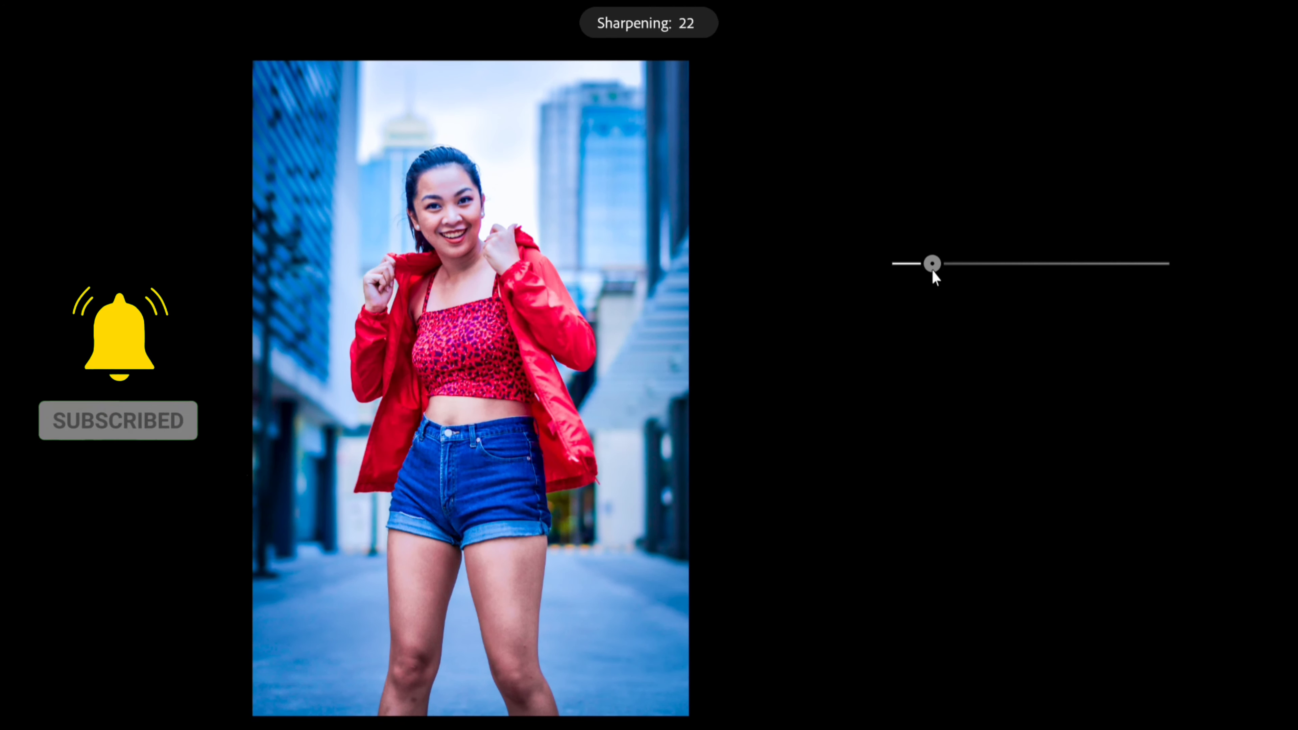
{"action": "left_click_drag", "start_coordinate": [926, 269], "coordinate": [926, 269]}
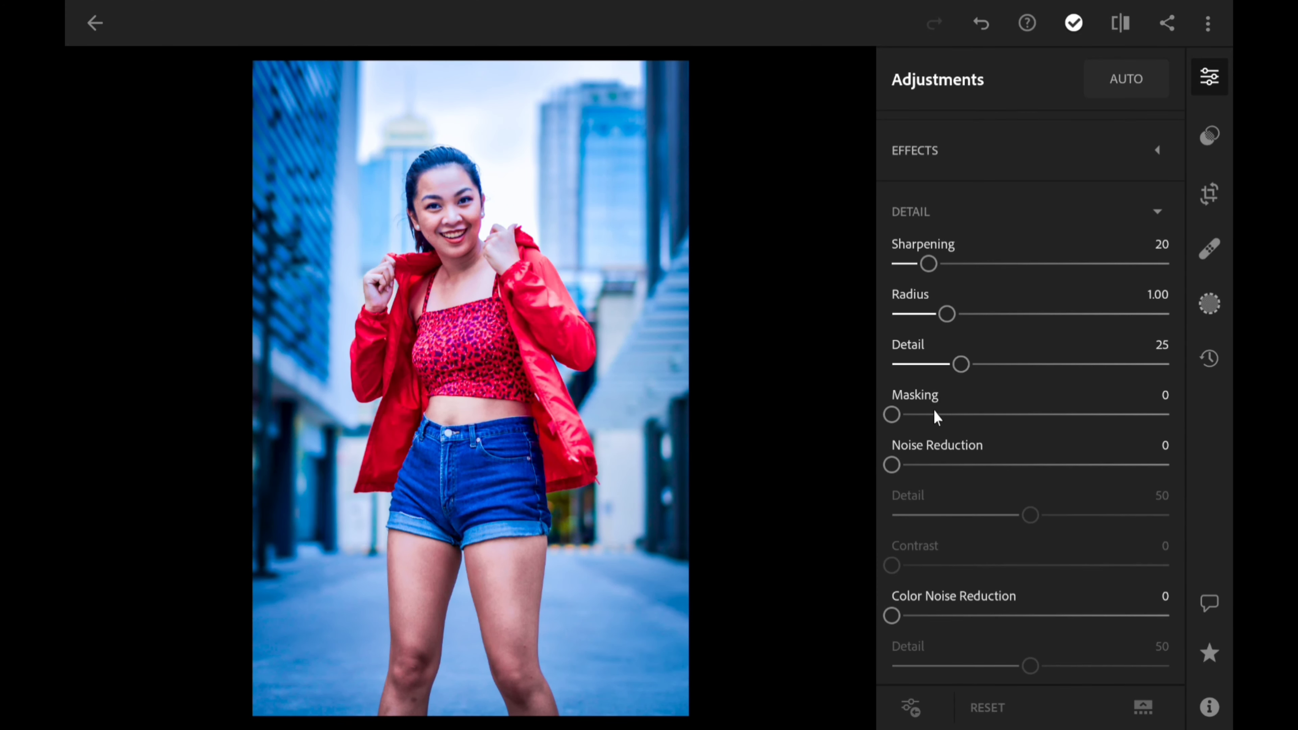
Set Noise Reduction, its Contrast and Color Noise Reduction to 50 each, then compare with the original.
{"action": "scroll", "coordinate": [935, 410], "scroll_direction": "down", "scroll_amount": 3}
{"action": "mouse_move", "coordinate": [911, 374]}
{"action": "left_mouse_down"}
{"action": "mouse_move", "coordinate": [1049, 403]}
{"action": "mouse_move", "coordinate": [1031, 377]}
{"action": "left_mouse_up"}
{"action": "scroll", "coordinate": [993, 467], "scroll_direction": "down", "scroll_amount": 2}
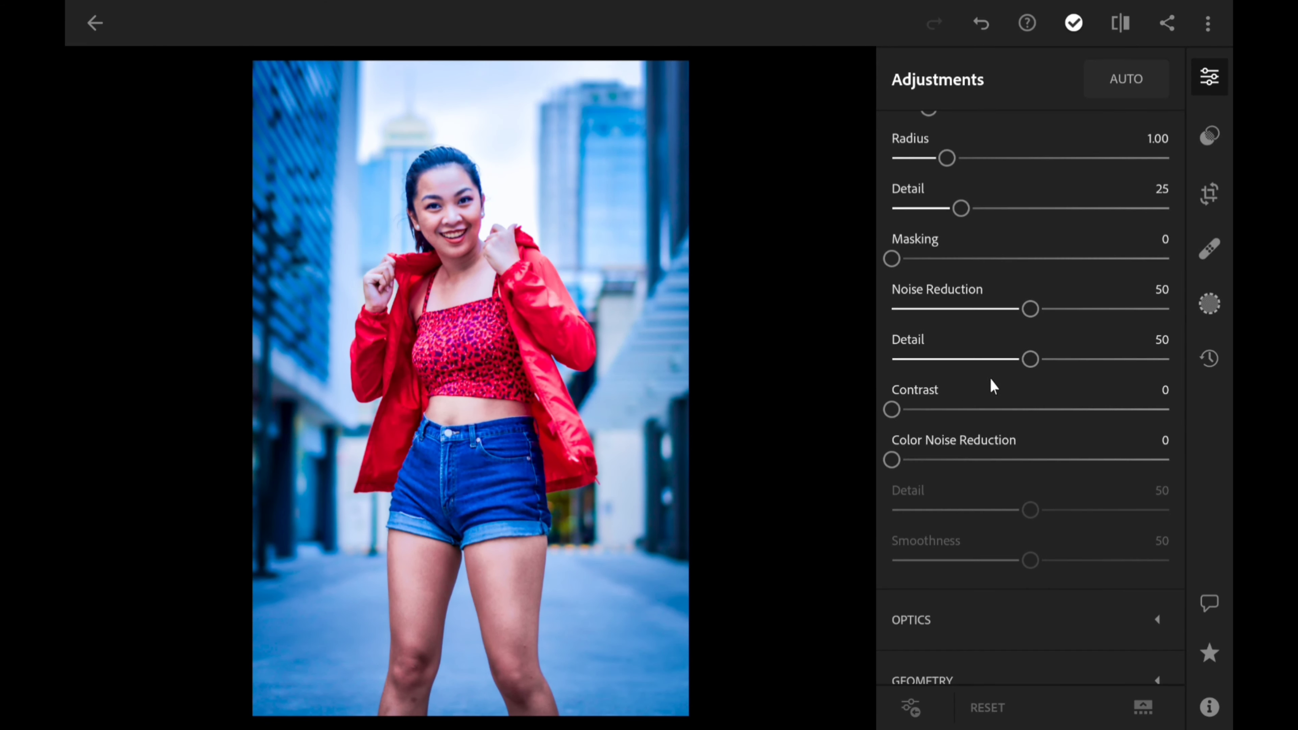
{"action": "left_click_drag", "start_coordinate": [892, 409], "coordinate": [1048, 426]}
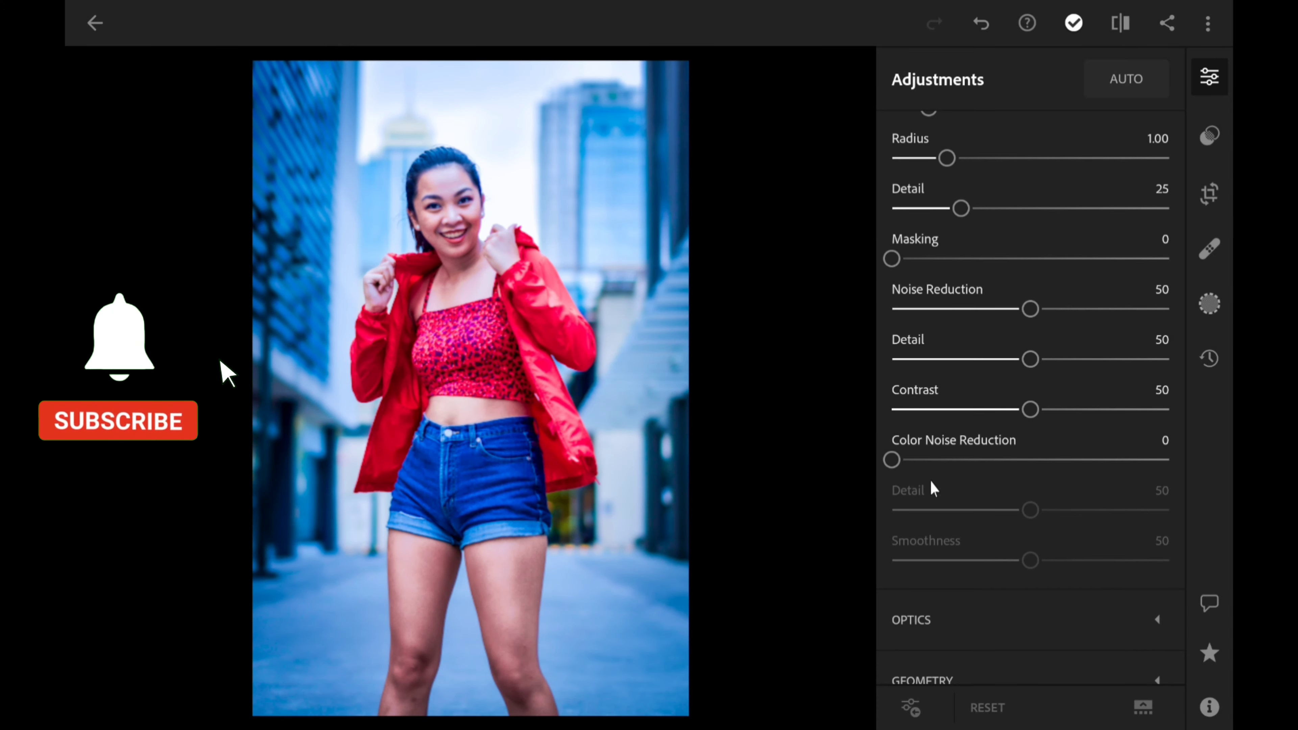
{"action": "left_click_drag", "start_coordinate": [892, 459], "coordinate": [1038, 472]}
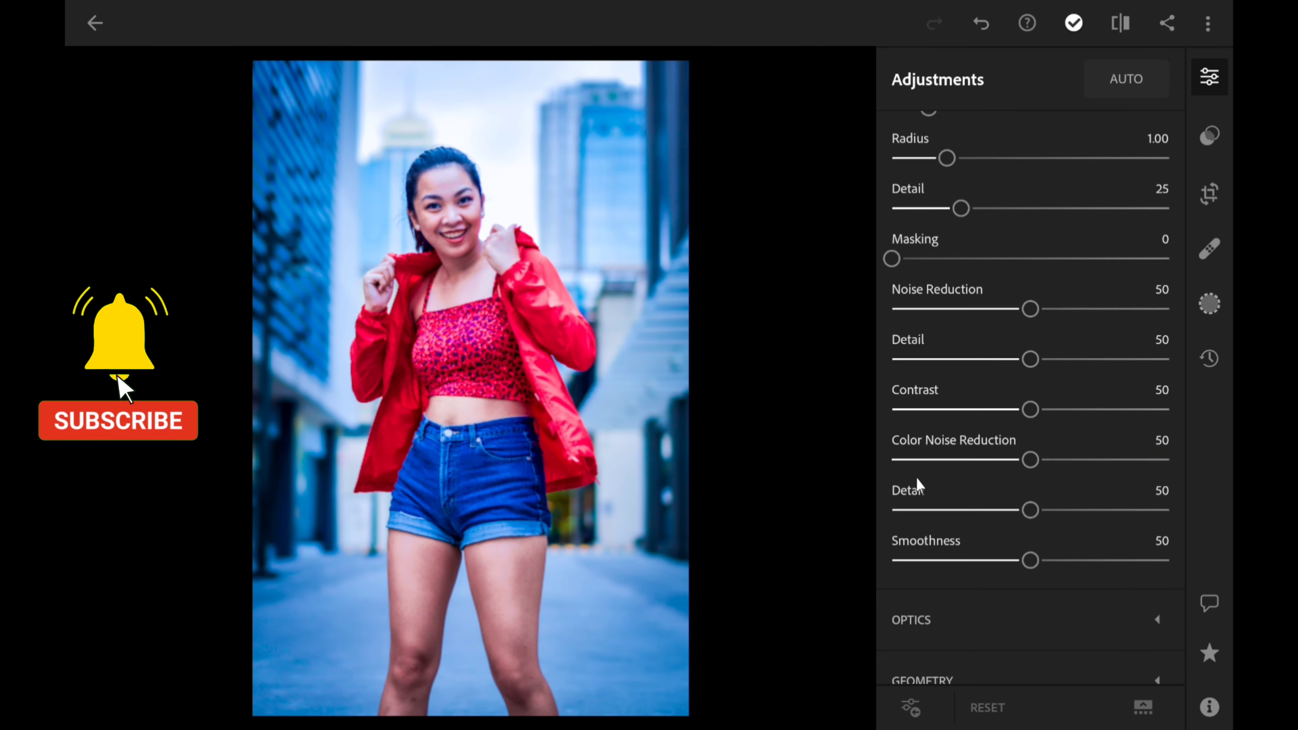
{"action": "left_click", "coordinate": [608, 519]}
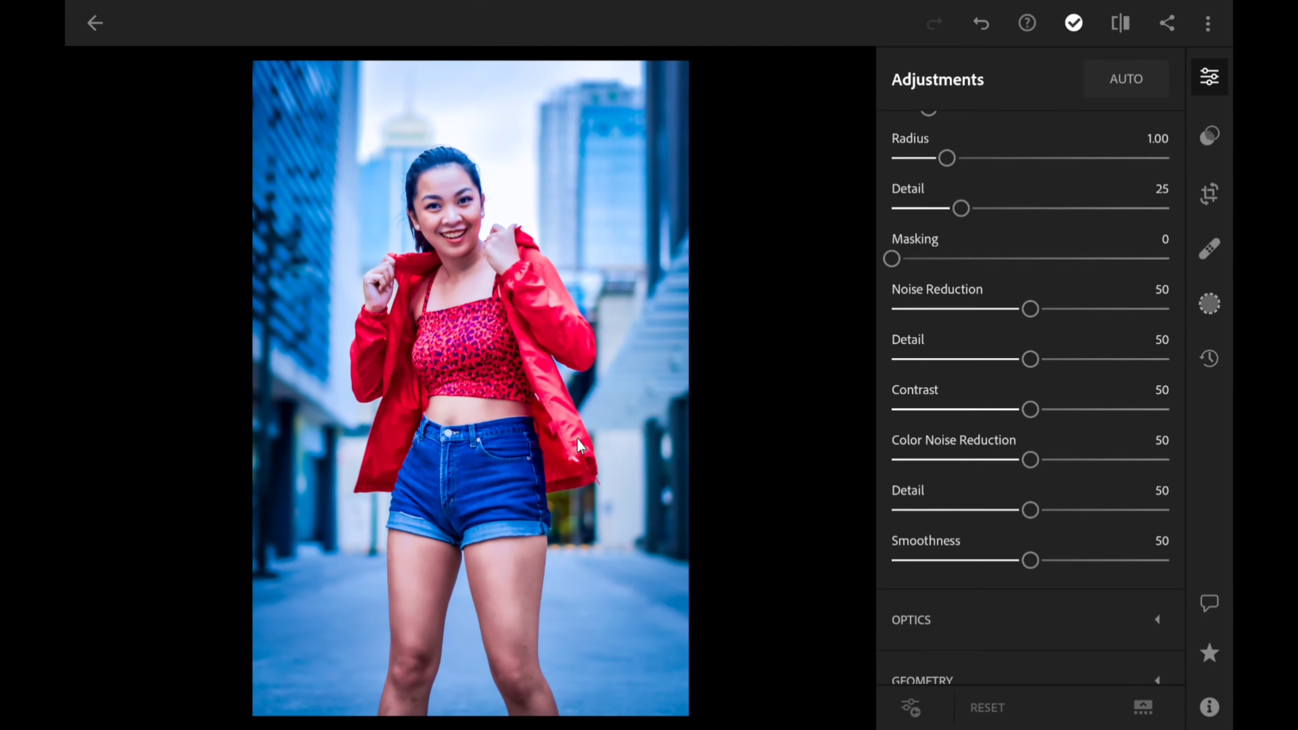
{"action": "left_click", "coordinate": [580, 446]}
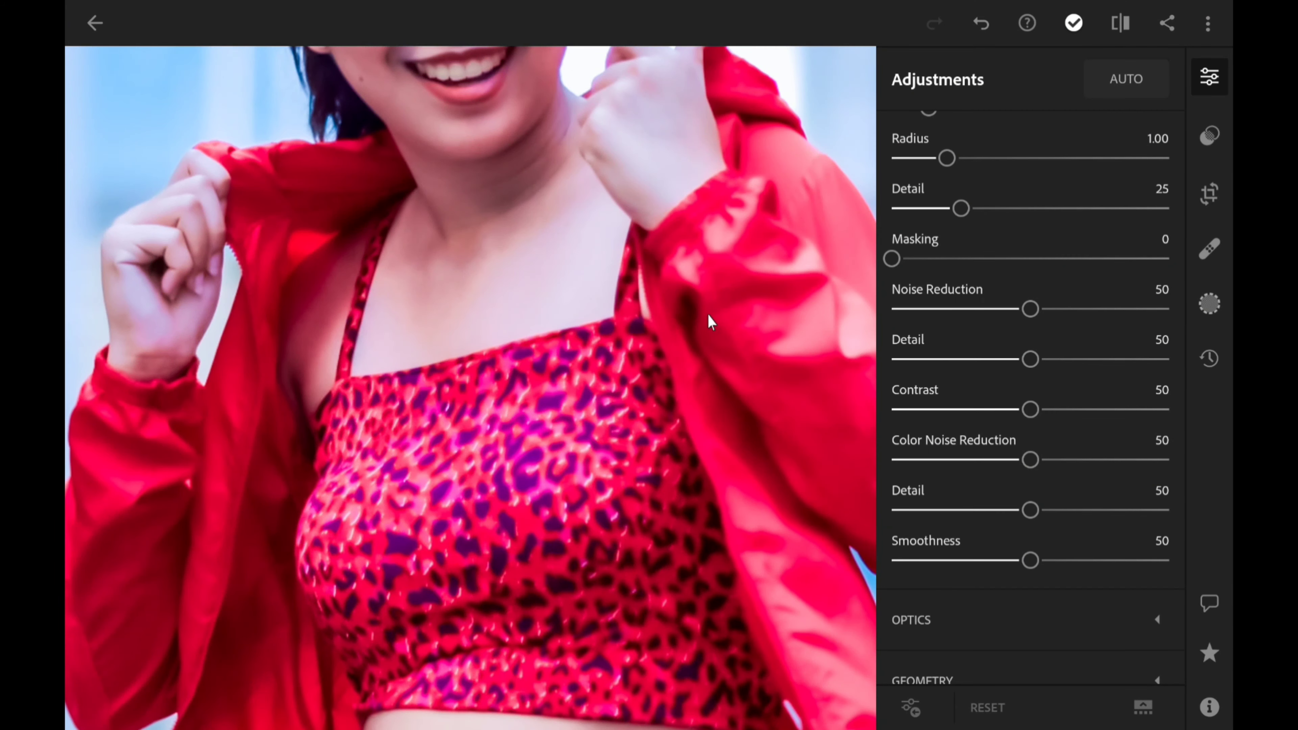
Check the unedited original once more, then save the edited photo to the device.
{"action": "left_click", "coordinate": [690, 646]}
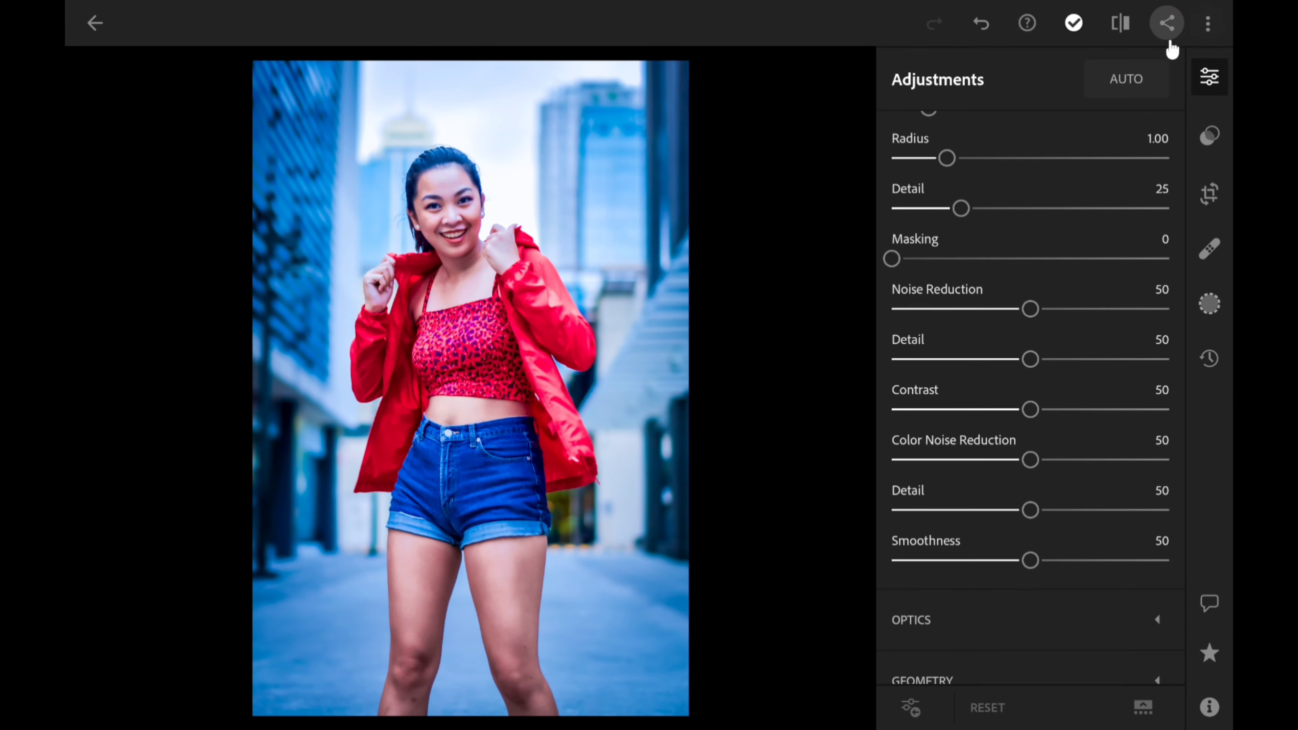
{"action": "left_click", "coordinate": [1168, 25]}
{"action": "left_click", "coordinate": [529, 479]}
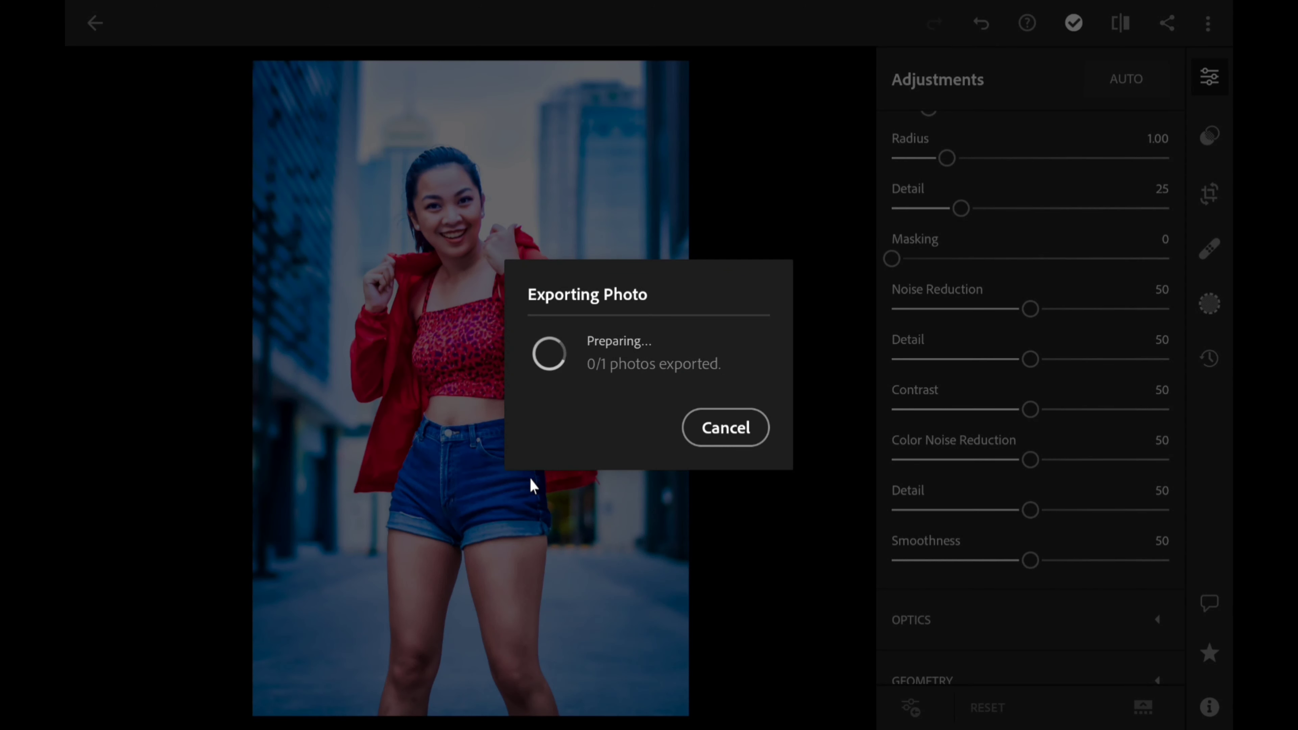